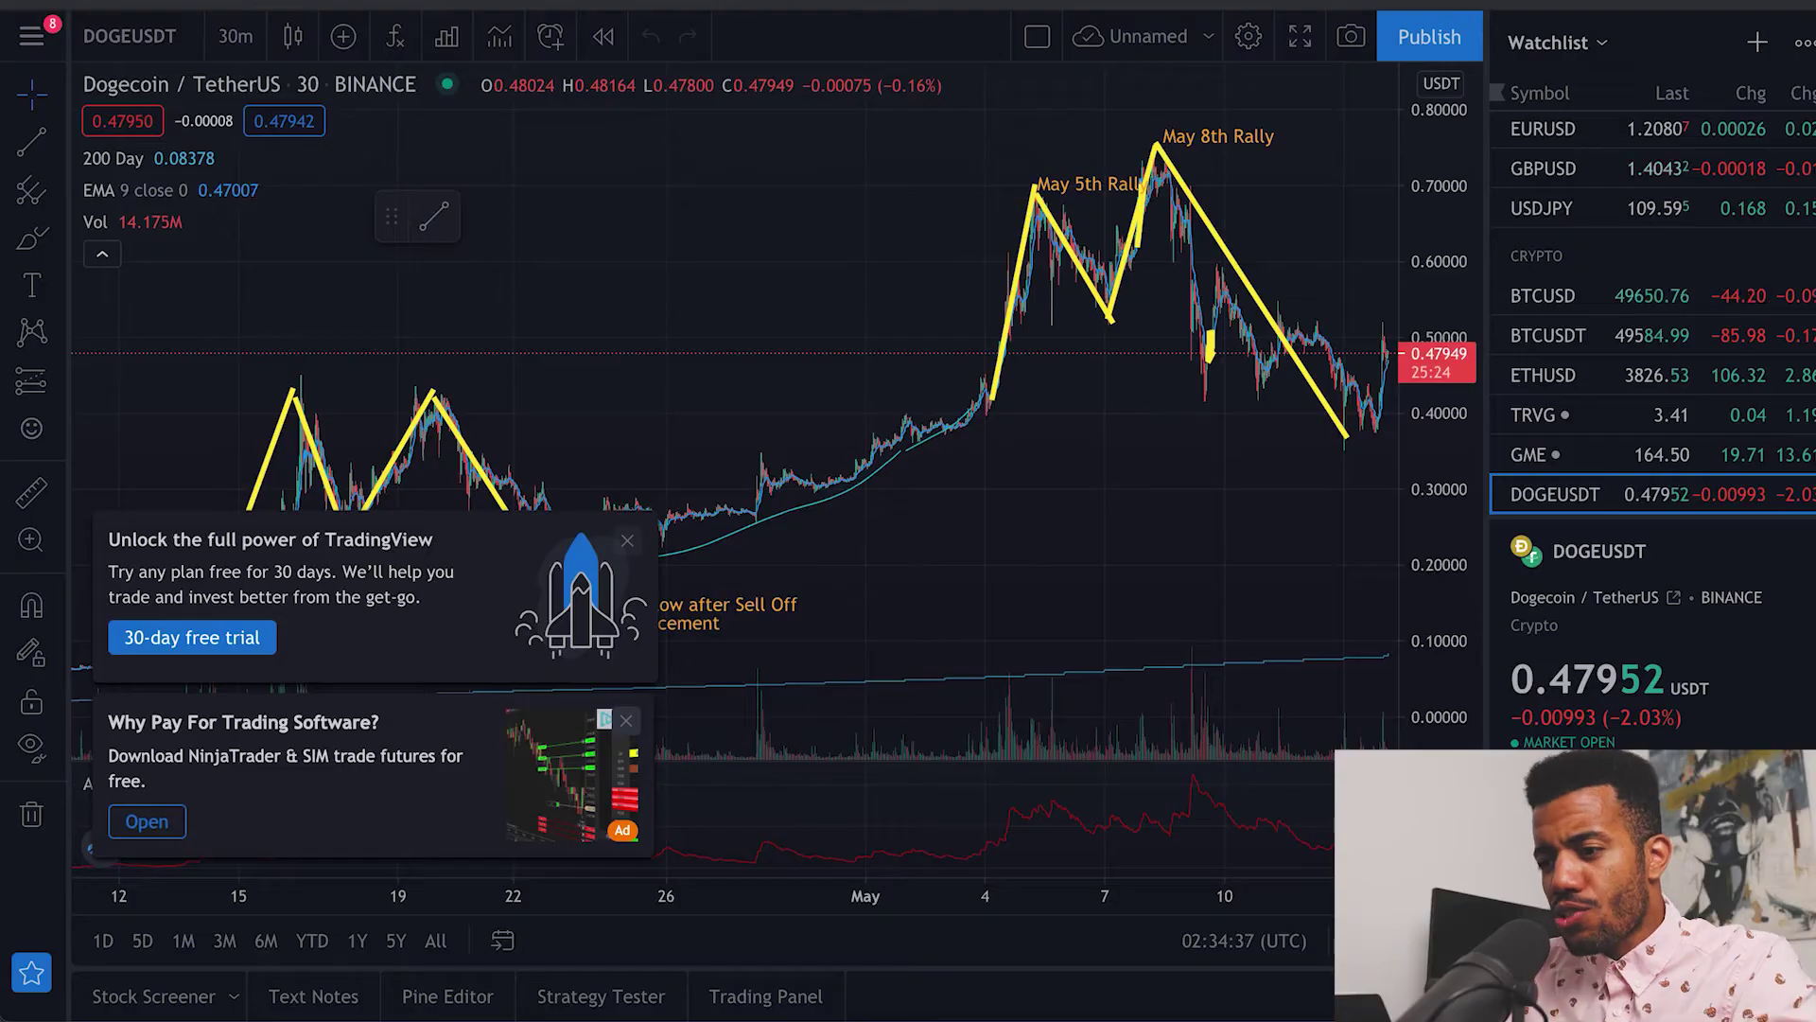
Dismiss the free-trial promotion, the trading software ad and the ad-free upgrade offer covering the chart
{"action": "left_click", "coordinate": [628, 545]}
{"action": "left_click", "coordinate": [627, 721]}
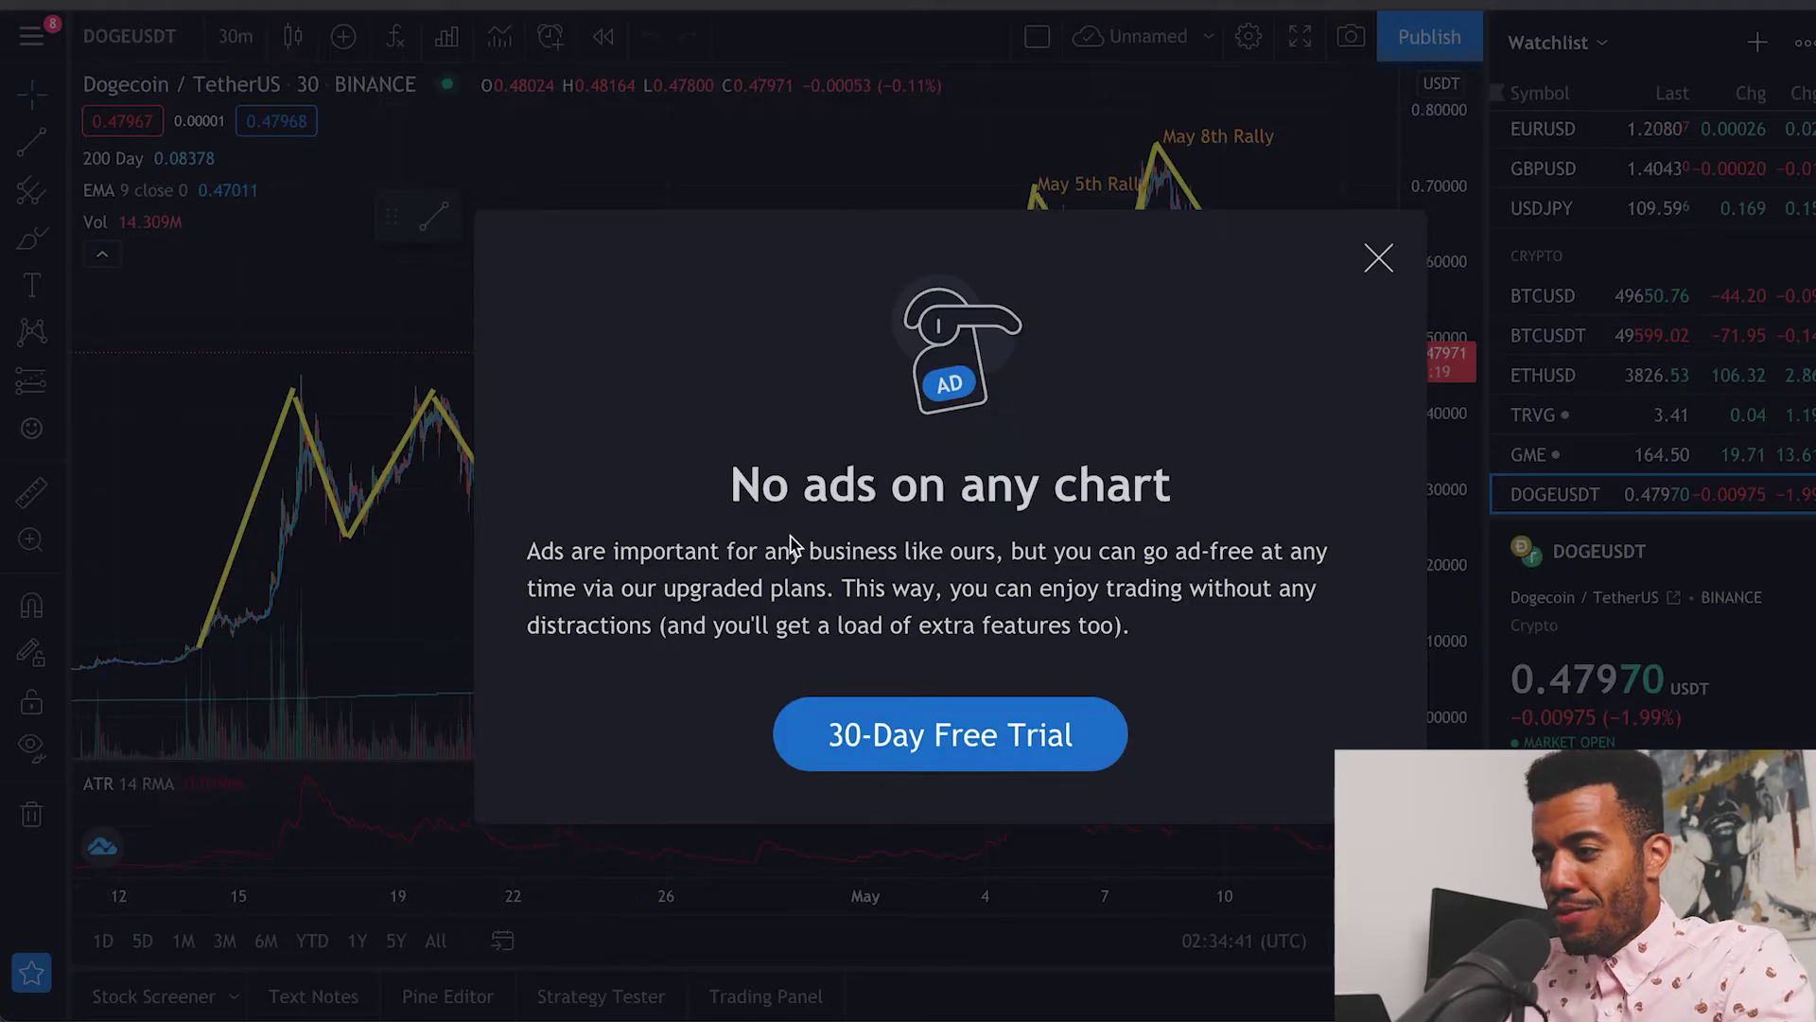
{"action": "left_click", "coordinate": [1378, 258]}
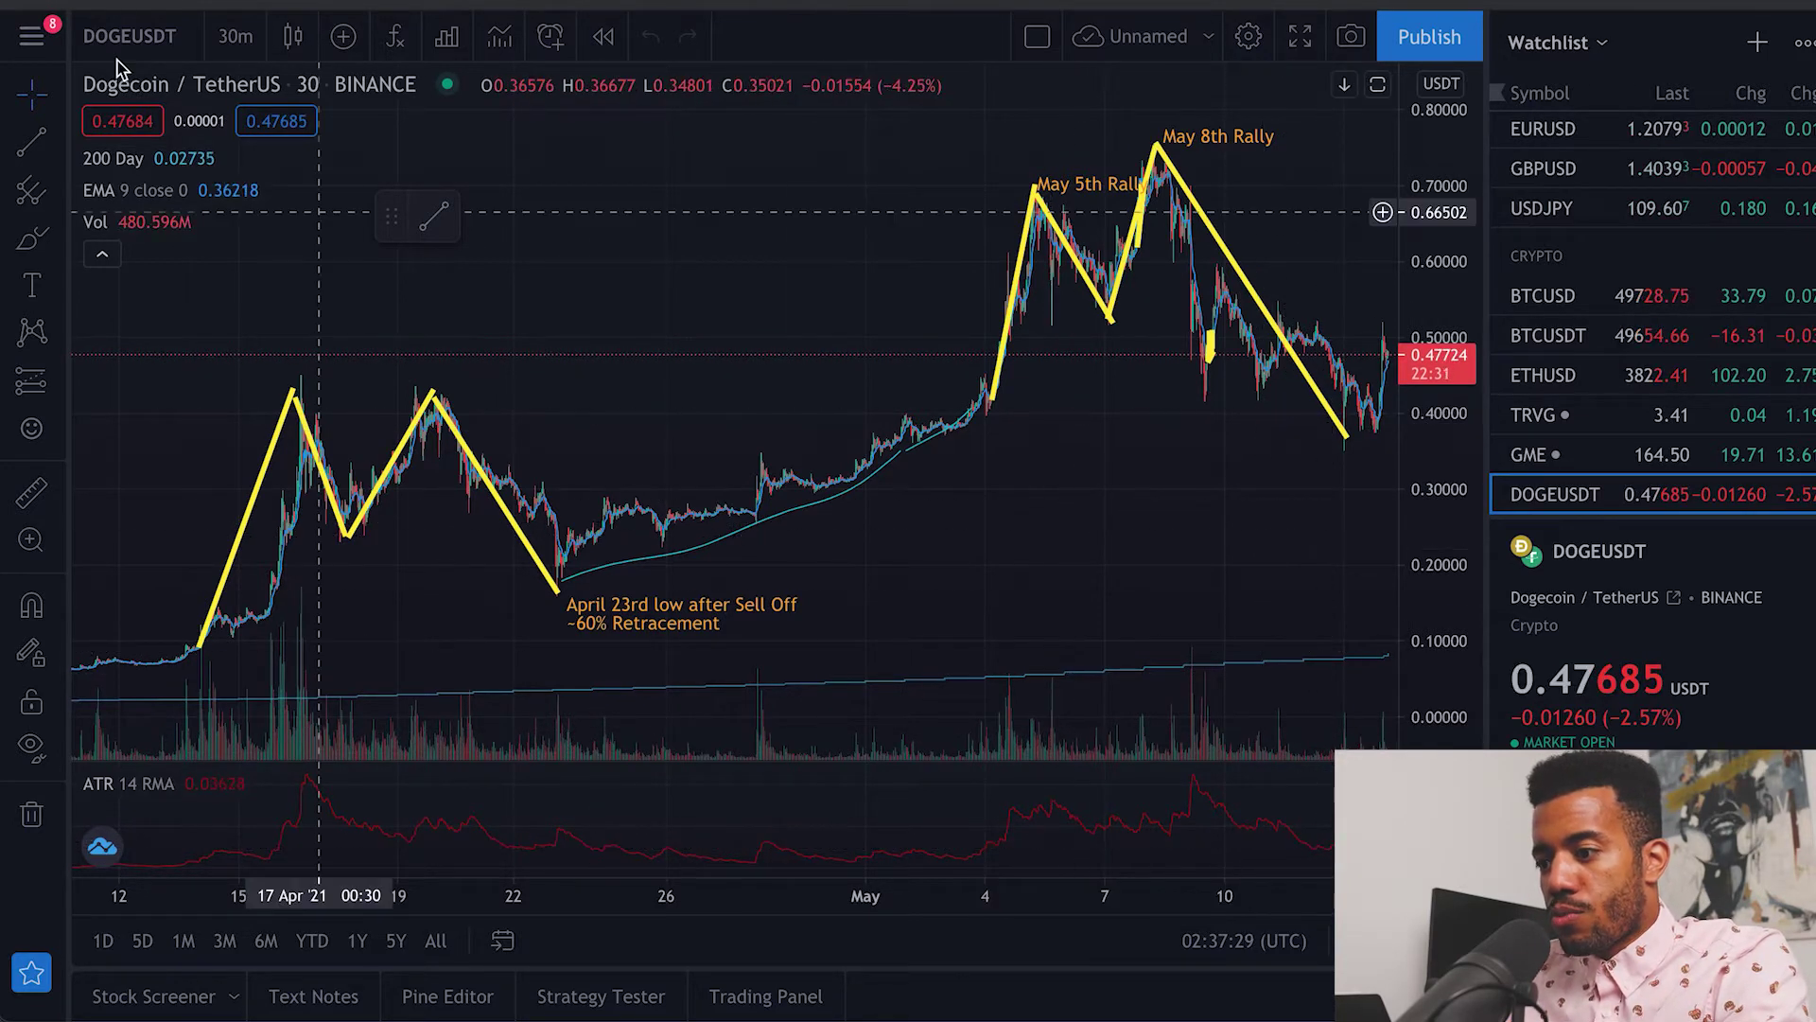
Examine the DOGEUSDT 30-minute chart from the April peaks to the latest candles, with the price scale compressed and expanded
{"action": "left_click", "coordinate": [56, 95]}
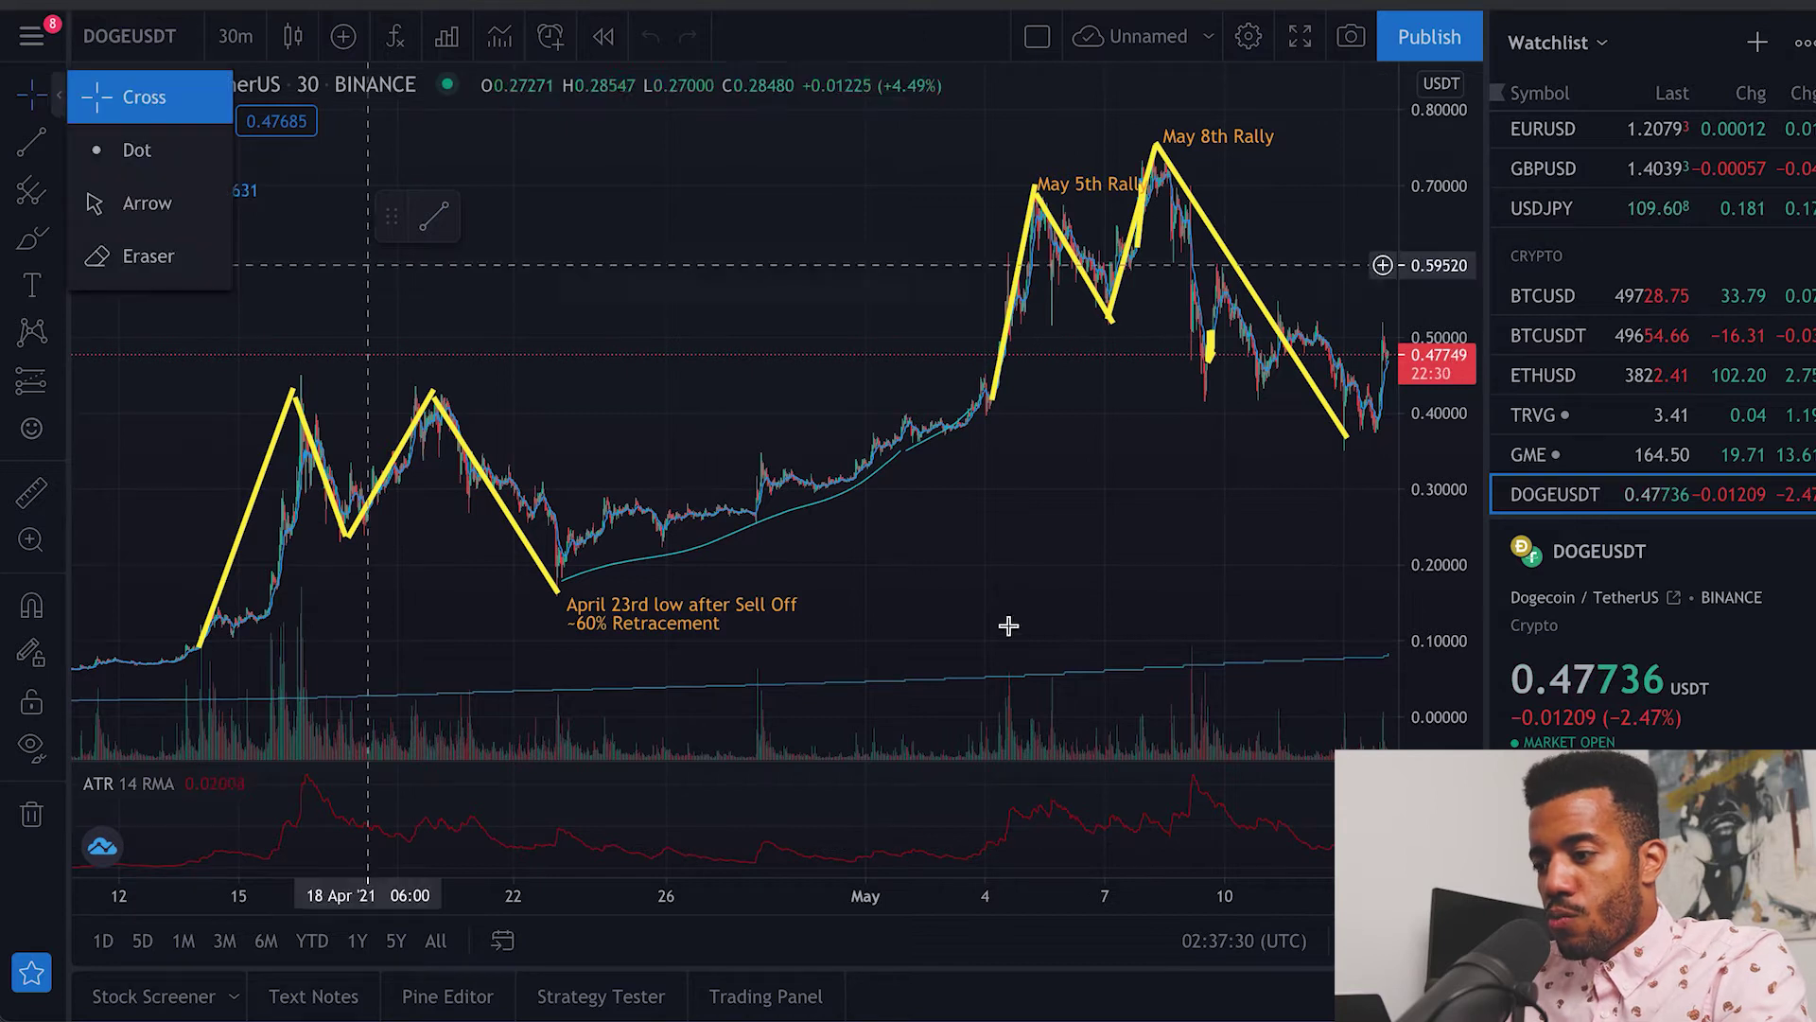
{"action": "left_click", "coordinate": [1191, 679]}
{"action": "scroll", "coordinate": [1264, 674], "scroll_direction": "right", "scroll_amount": 3}
{"action": "scroll", "coordinate": [1263, 674], "scroll_direction": "right", "scroll_amount": 5}
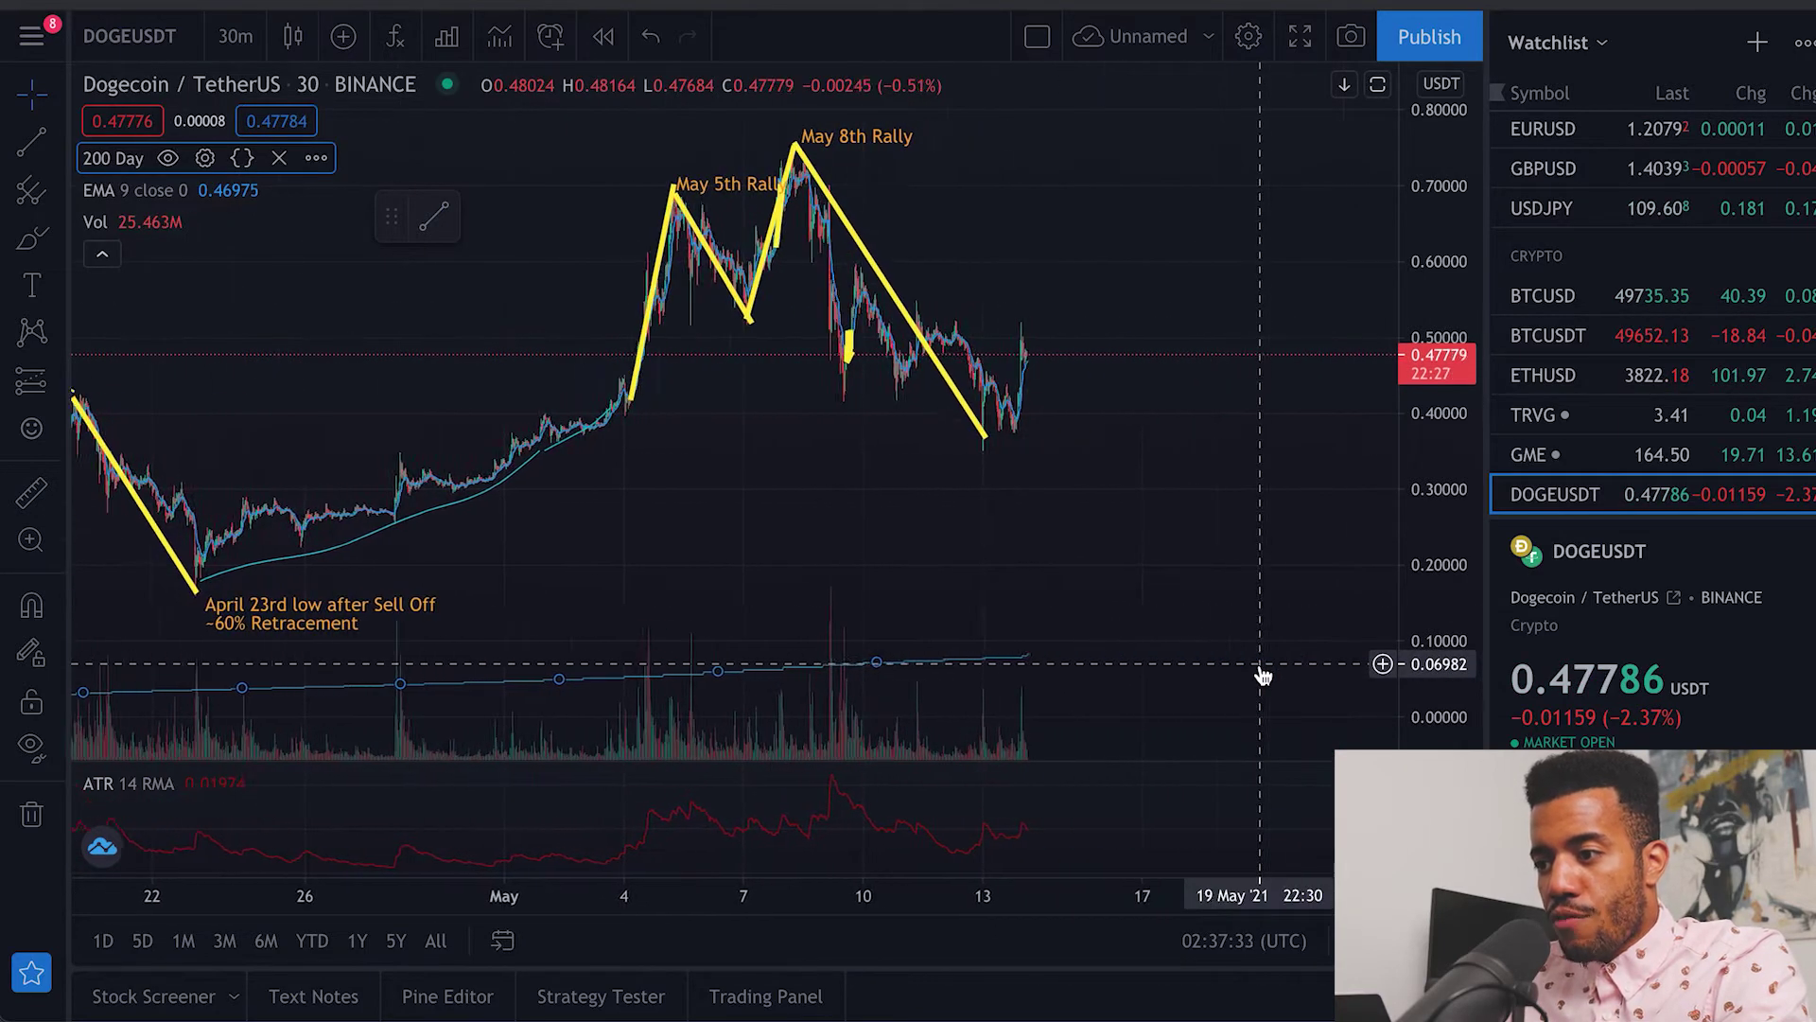
{"action": "scroll", "coordinate": [1263, 674], "scroll_direction": "up", "scroll_amount": 2}
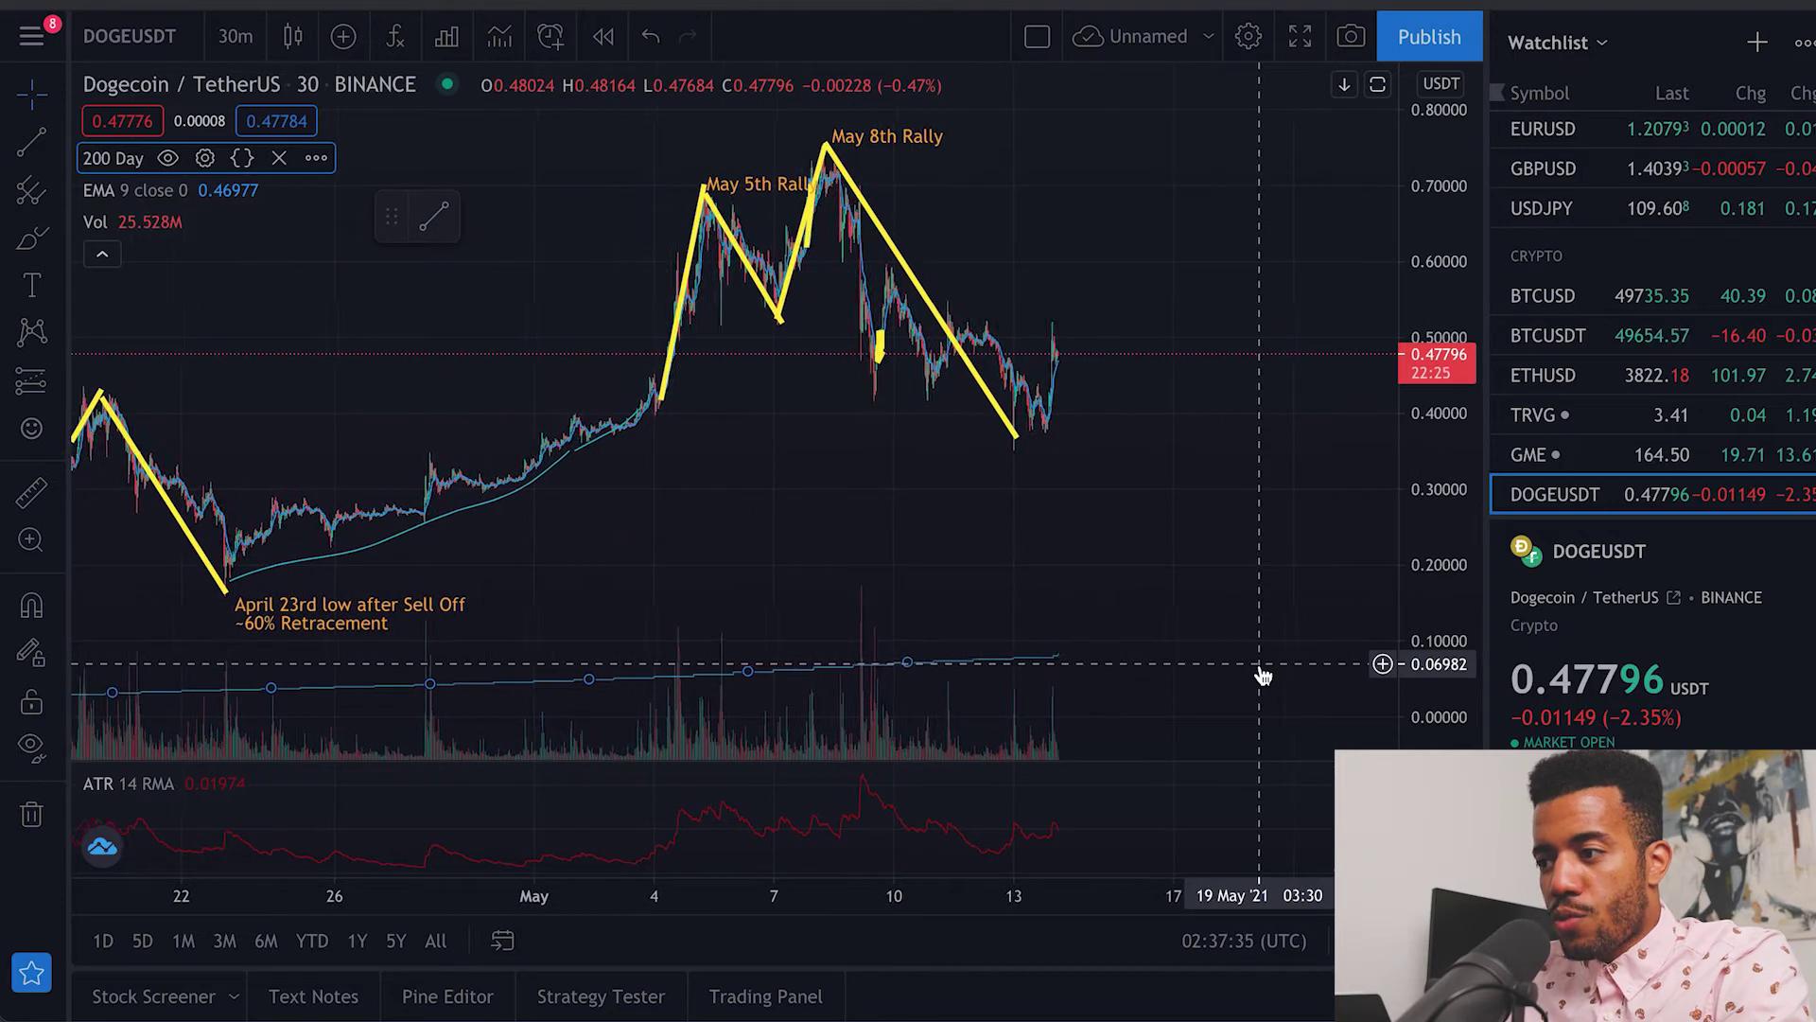
{"action": "scroll", "coordinate": [1157, 232], "scroll_direction": "right", "scroll_amount": 2}
{"action": "scroll", "coordinate": [1158, 233], "scroll_direction": "down", "scroll_amount": 2}
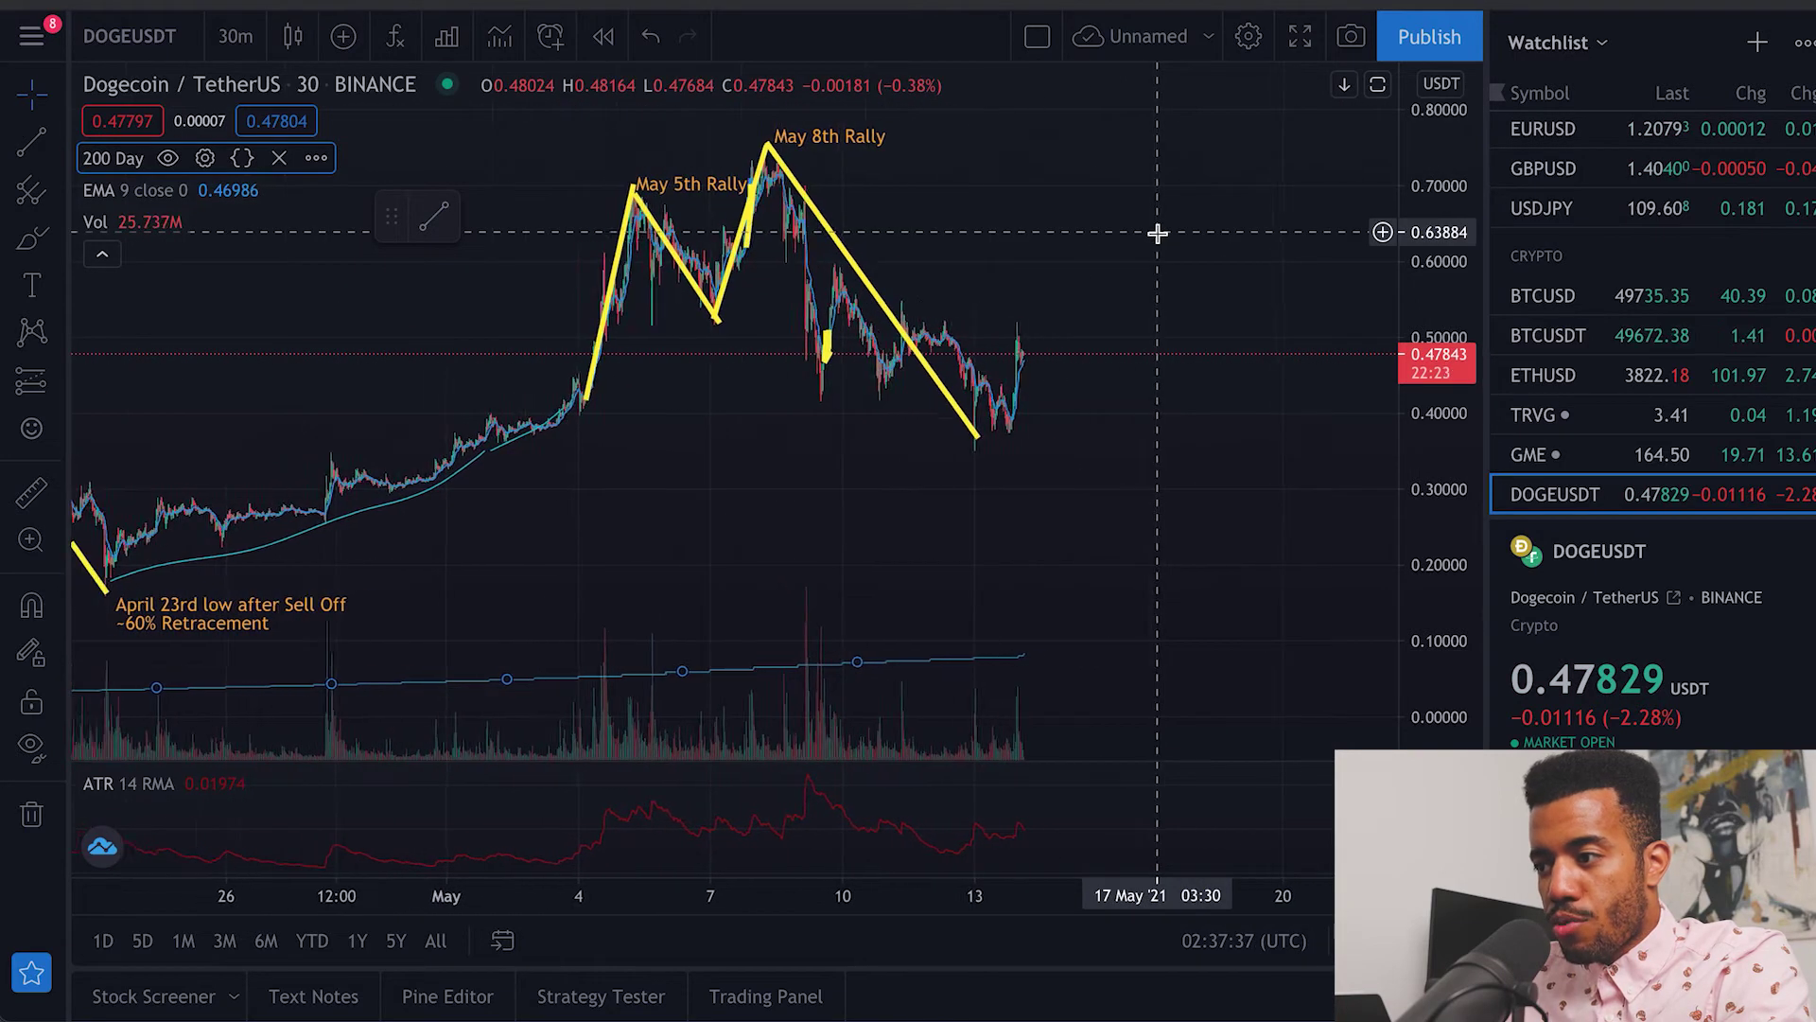
{"action": "left_click_drag", "start_coordinate": [1457, 163], "coordinate": [1427, 337]}
{"action": "left_click_drag", "start_coordinate": [1434, 272], "coordinate": [1430, 293]}
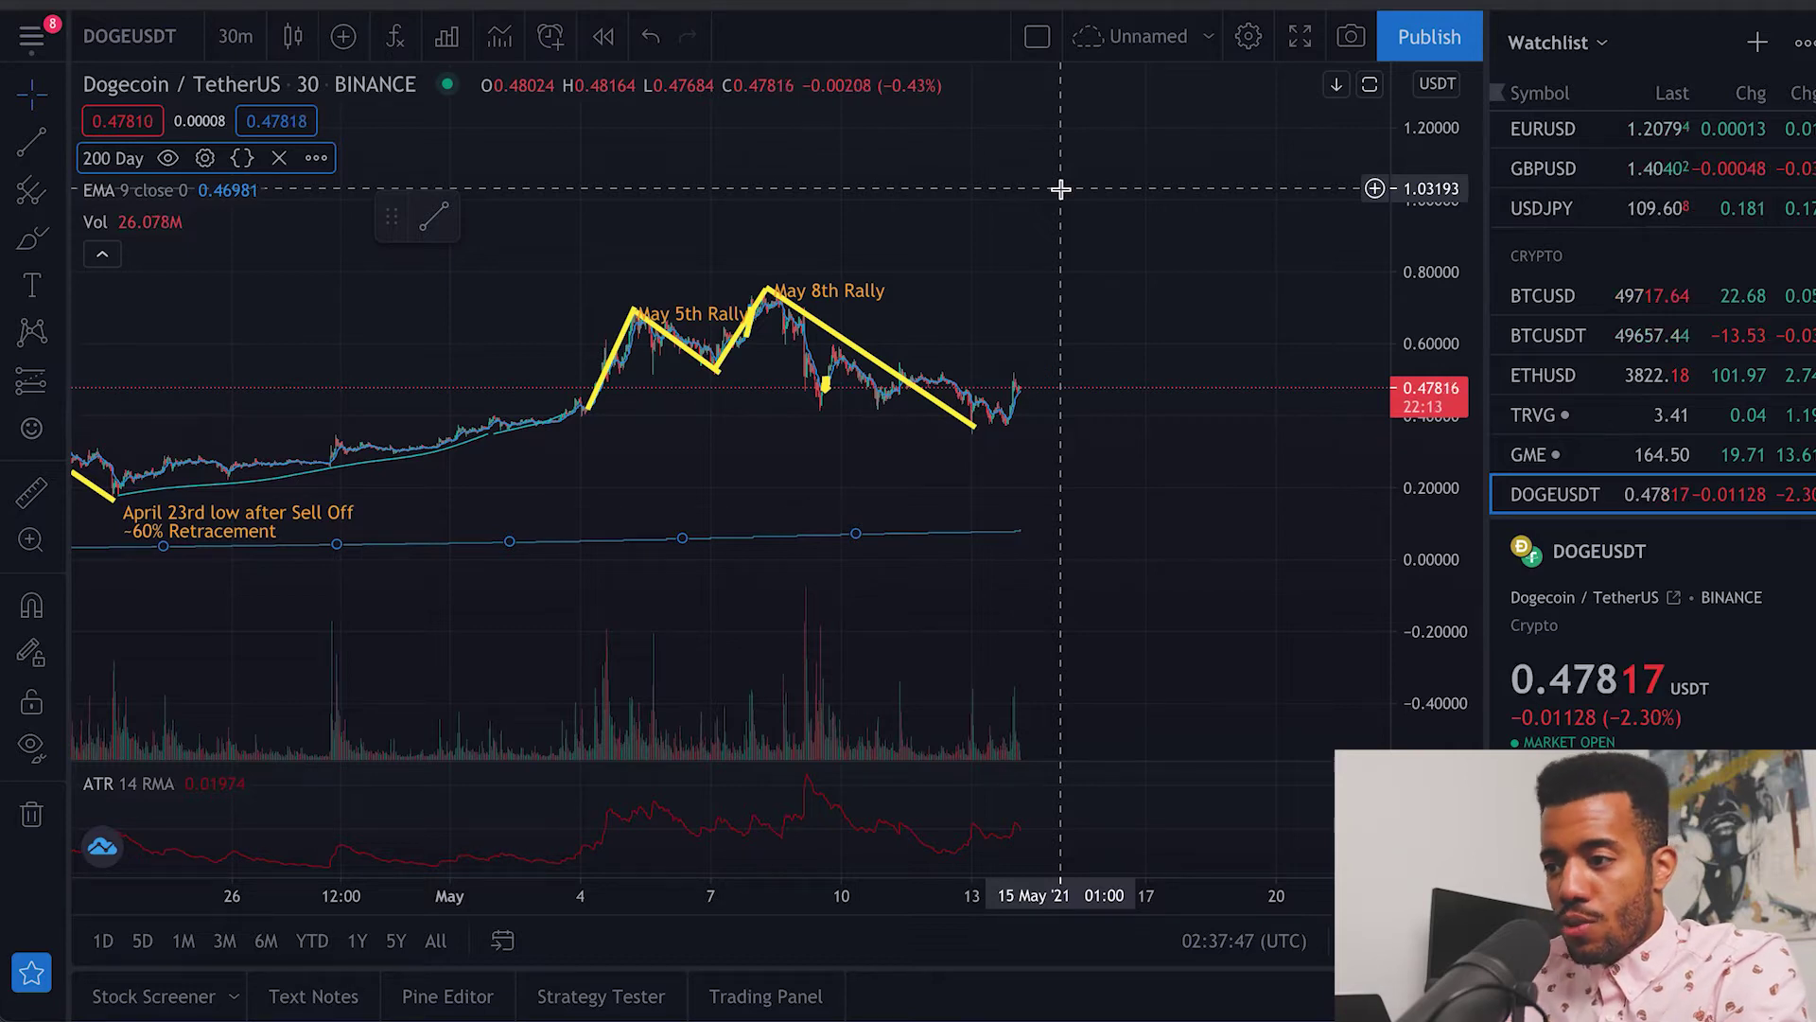
{"action": "left_click_drag", "start_coordinate": [1435, 583], "coordinate": [1404, 256]}
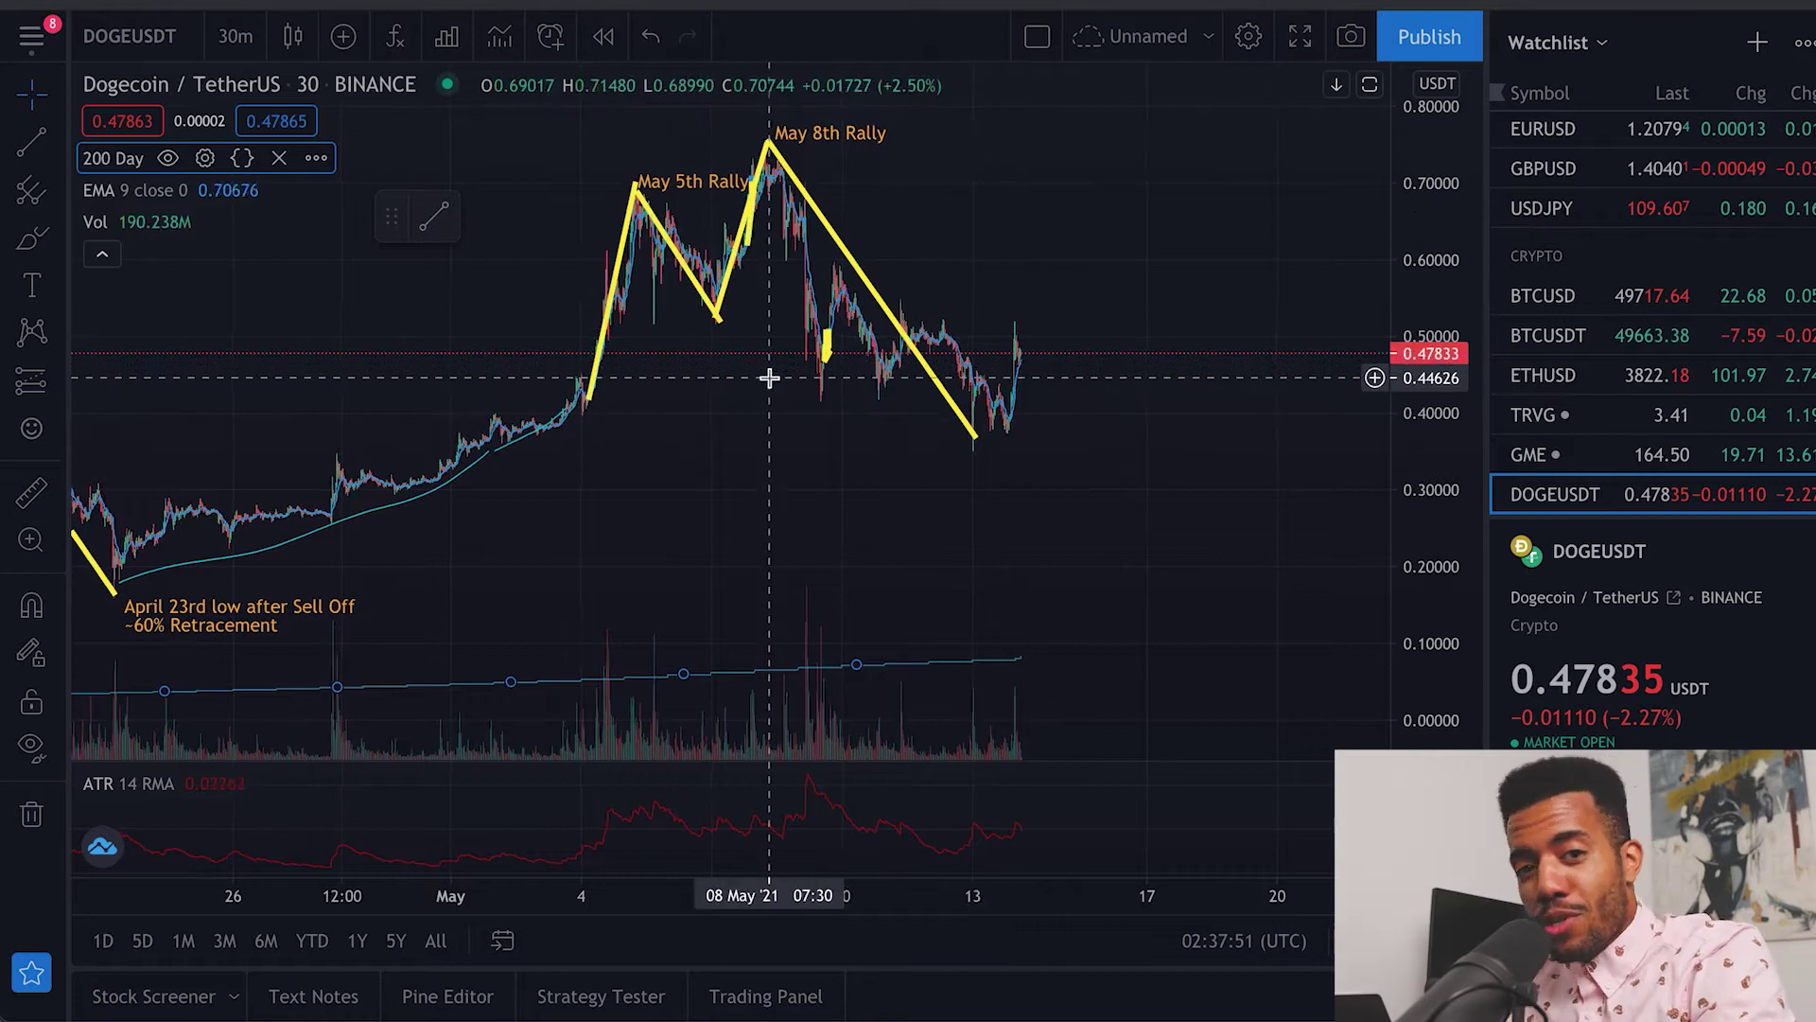
{"action": "scroll", "coordinate": [770, 376], "scroll_direction": "left", "scroll_amount": 8}
{"action": "scroll", "coordinate": [769, 377], "scroll_direction": "right", "scroll_amount": 1}
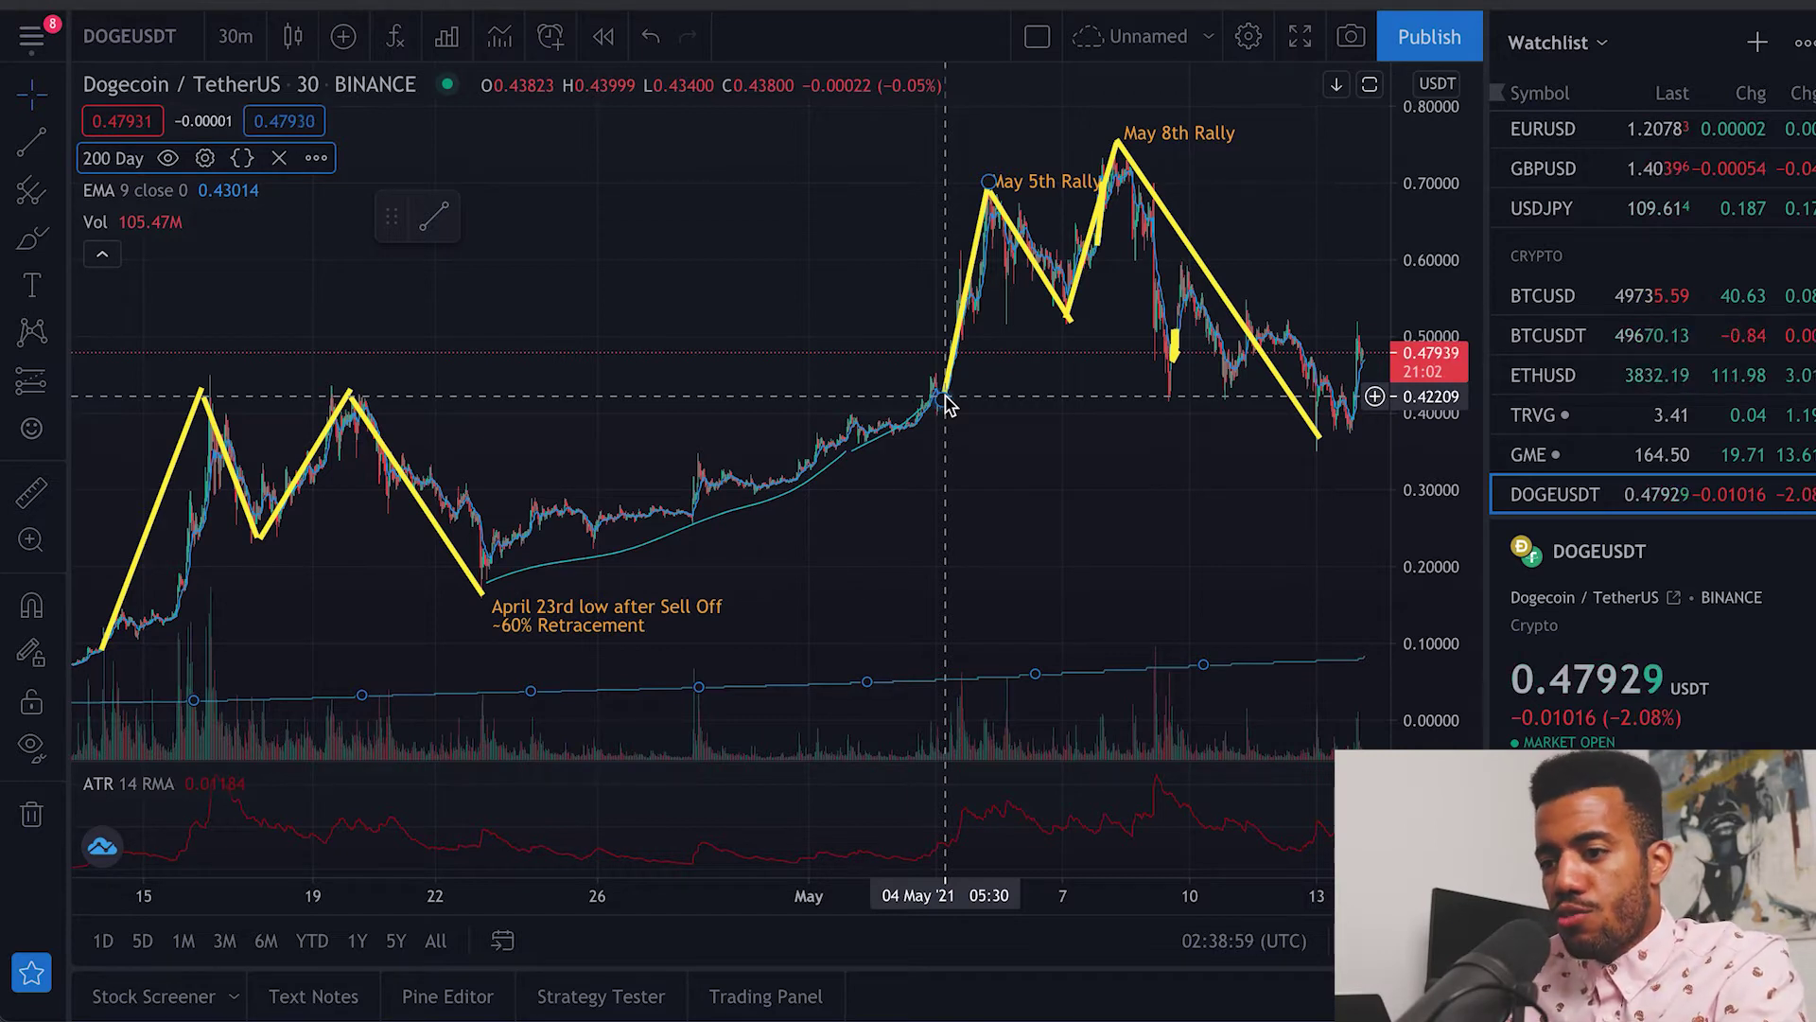
Measure the price drop from the second April peak to the April 23rd low, and clear the measurement
{"action": "left_click", "coordinate": [31, 494]}
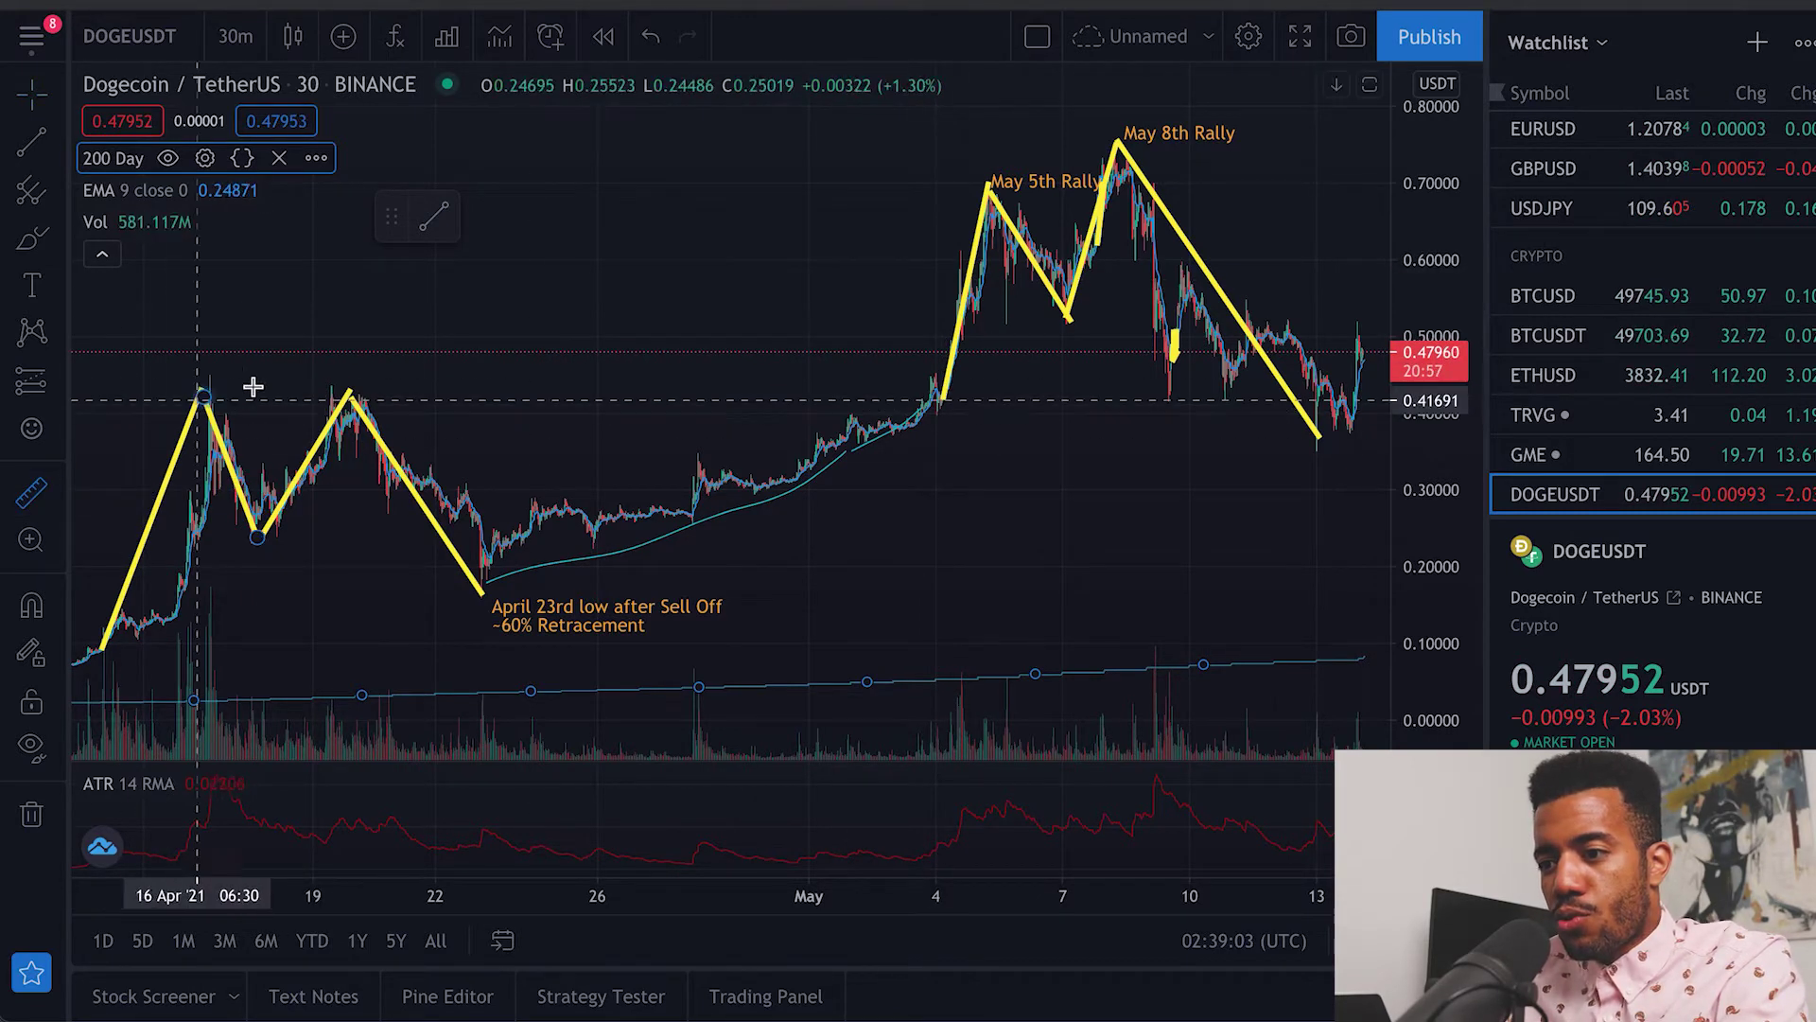
{"action": "left_click", "coordinate": [381, 392]}
{"action": "scroll", "coordinate": [452, 379], "scroll_direction": "left", "scroll_amount": 3}
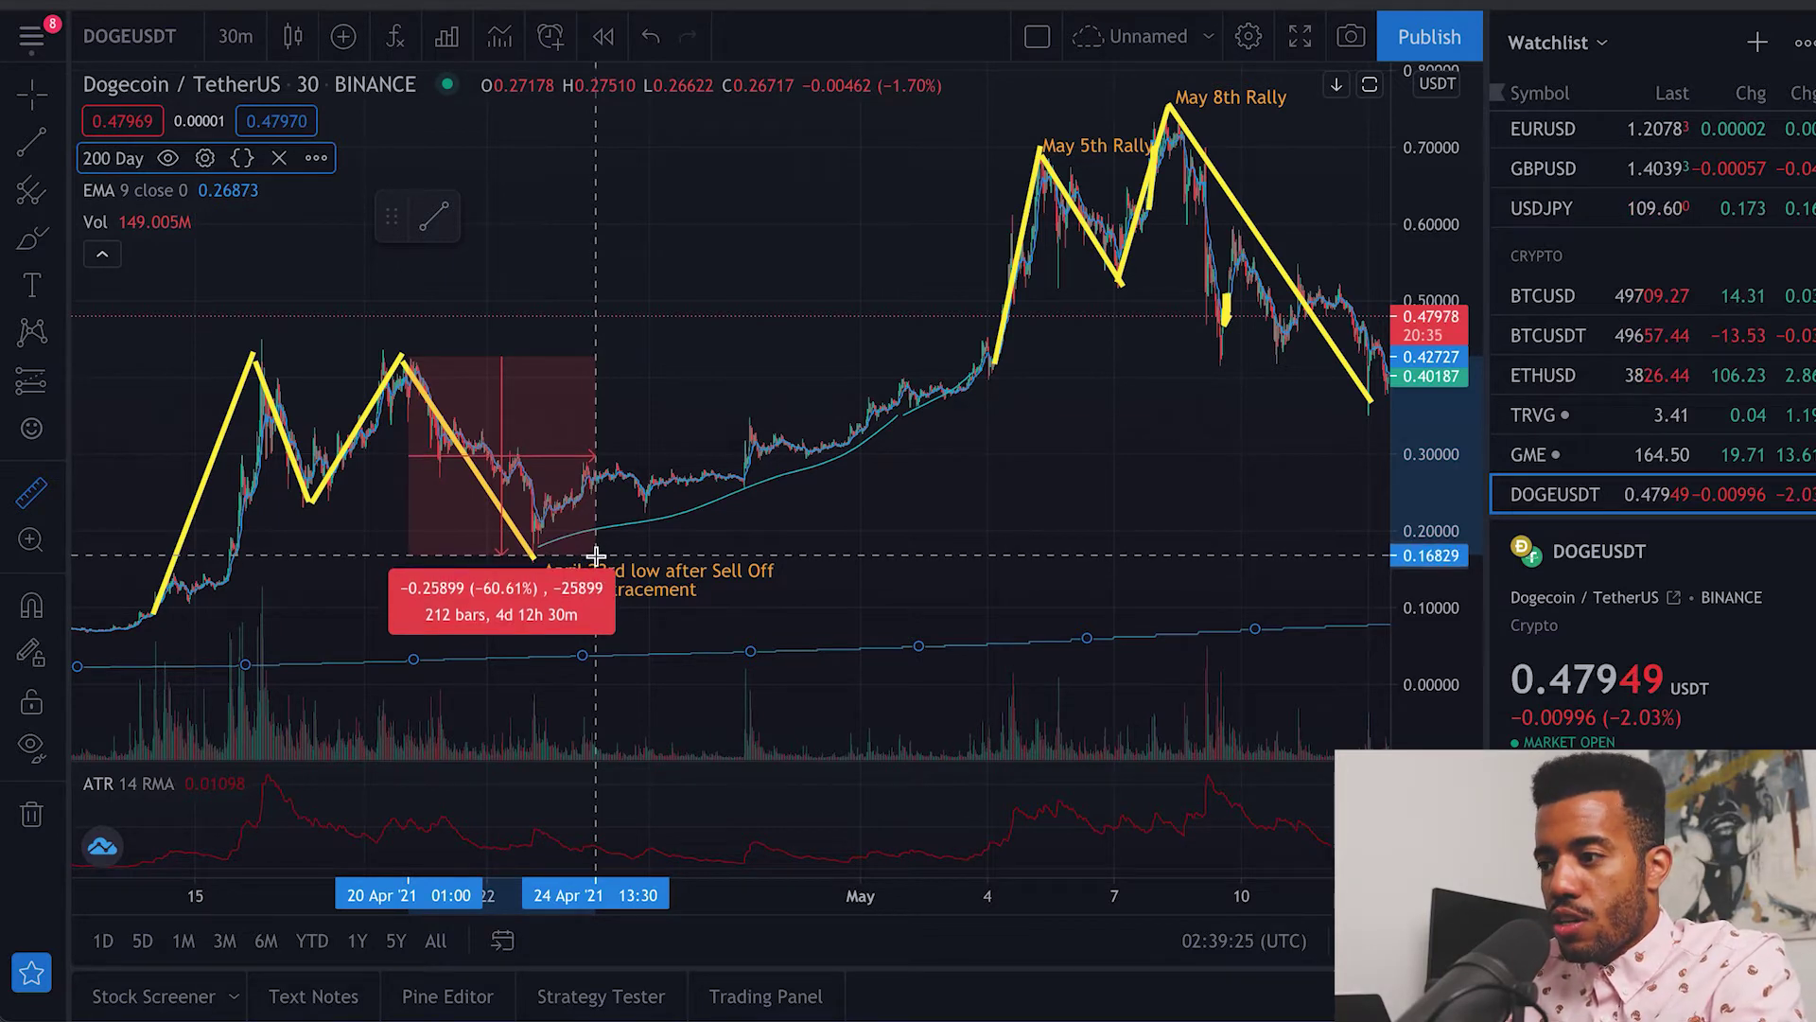
{"action": "left_click", "coordinate": [1126, 390]}
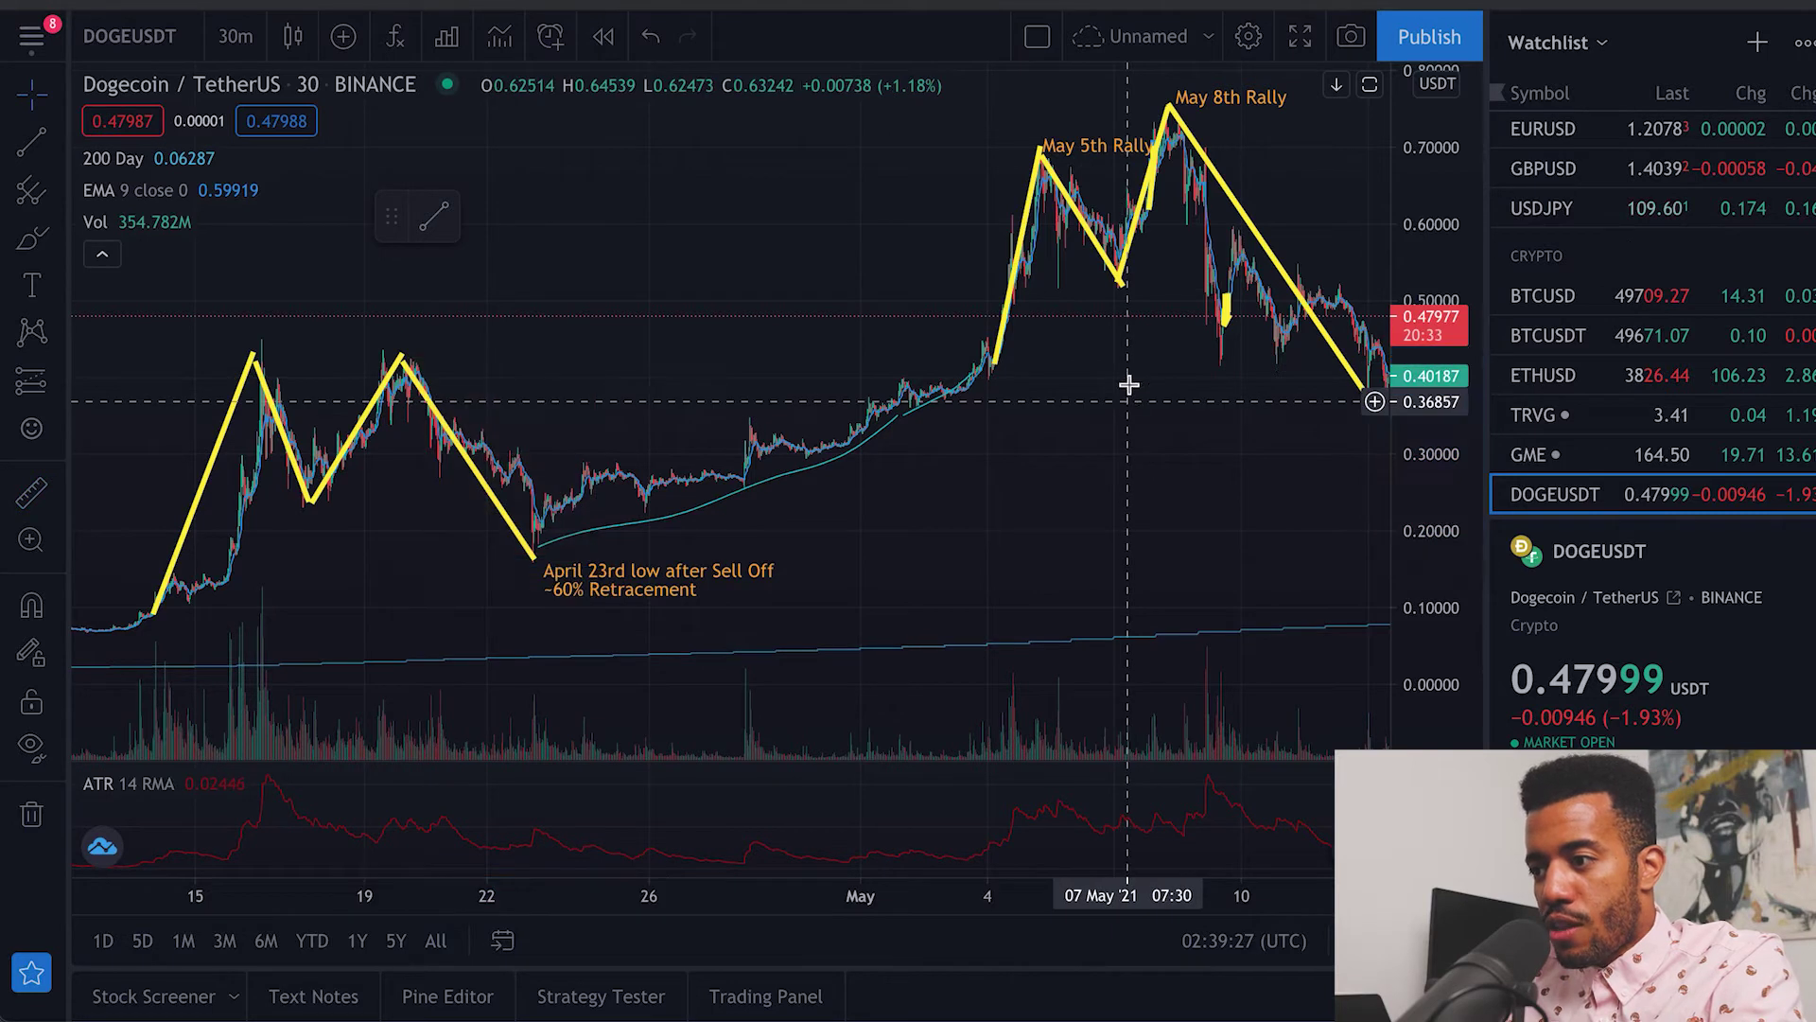
Measure the price drop from the May 8th rally peak to the following low, and clear the measurement
{"action": "left_click", "coordinate": [1246, 115]}
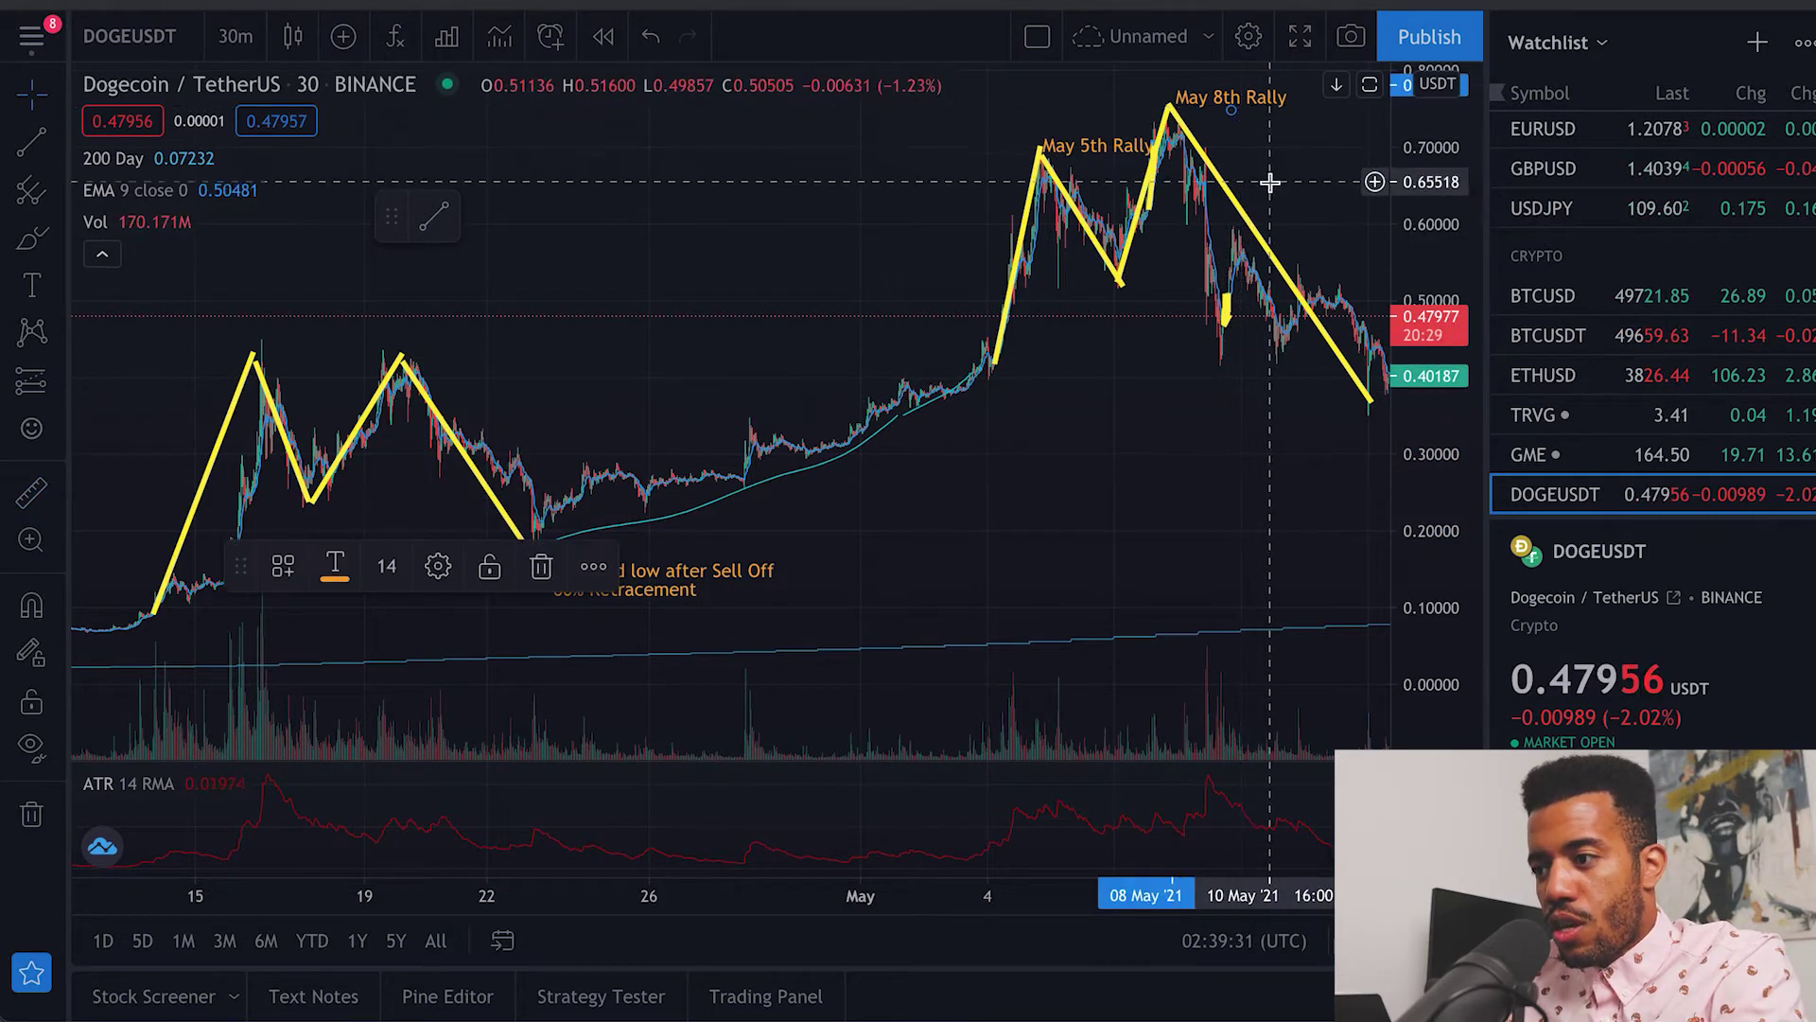
{"action": "left_click", "coordinate": [31, 487]}
{"action": "left_click", "coordinate": [1170, 101]}
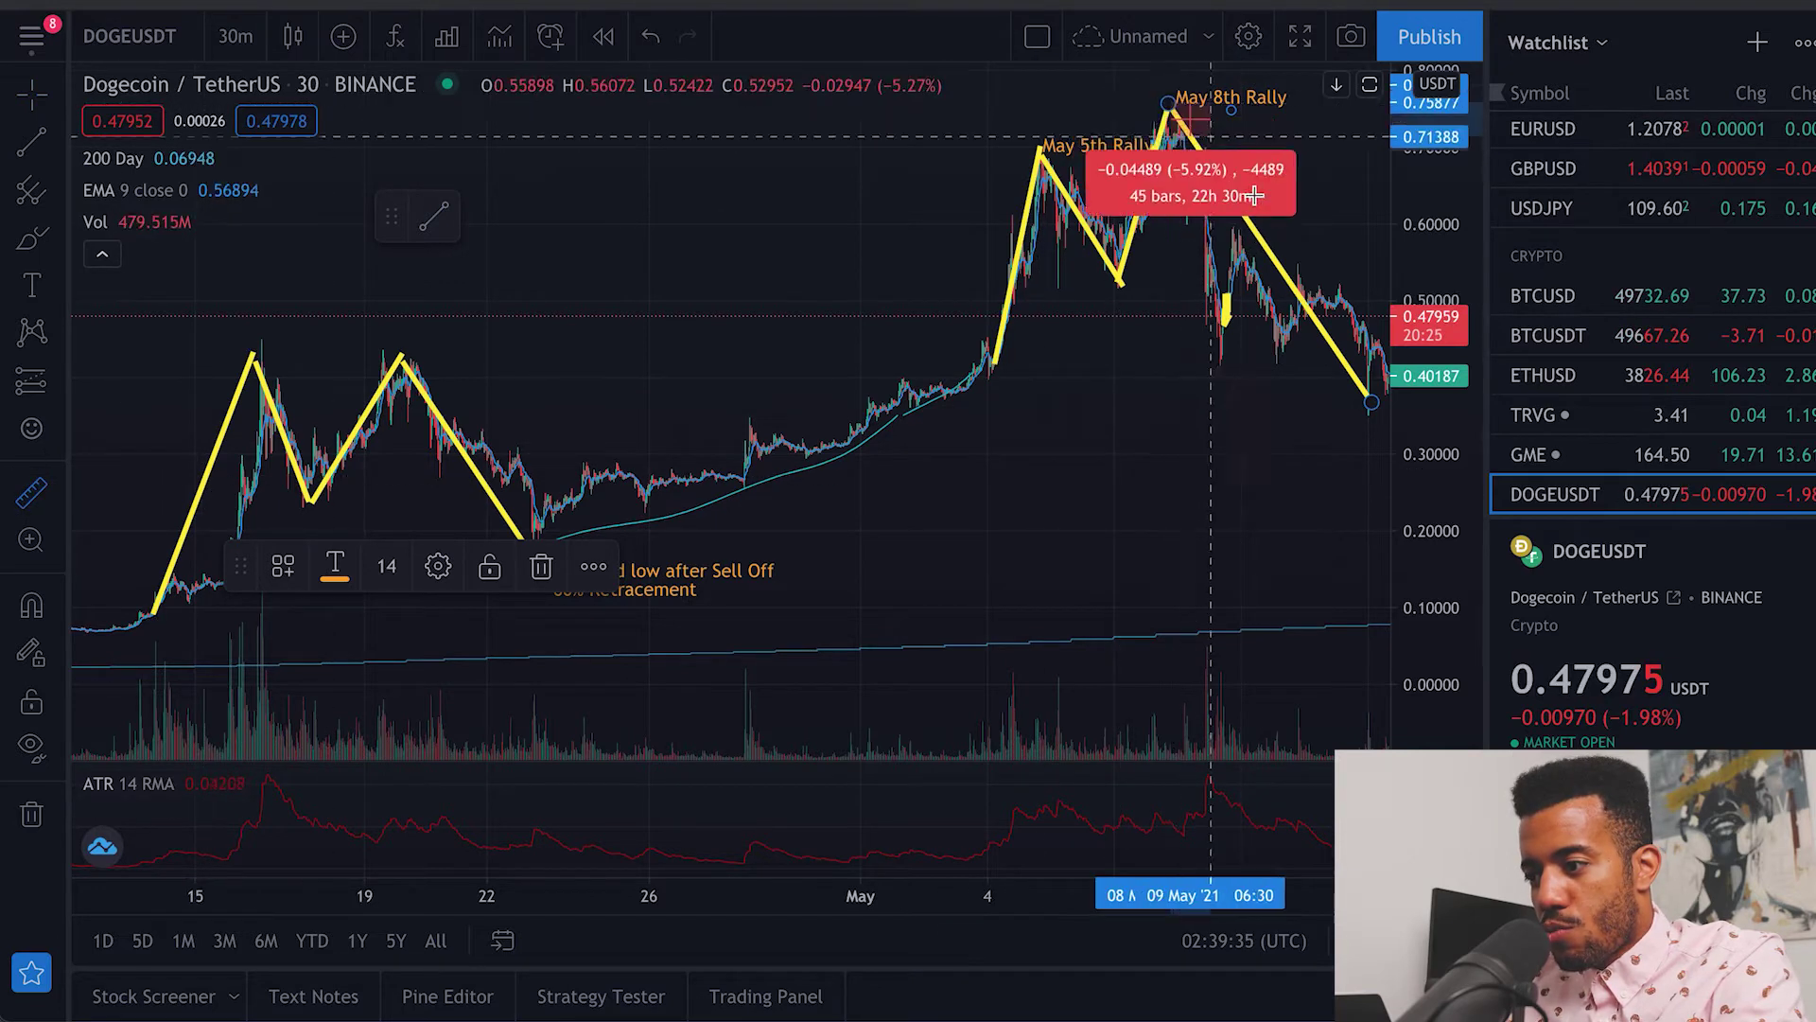
{"action": "scroll", "coordinate": [1247, 182], "scroll_direction": "right", "scroll_amount": 3}
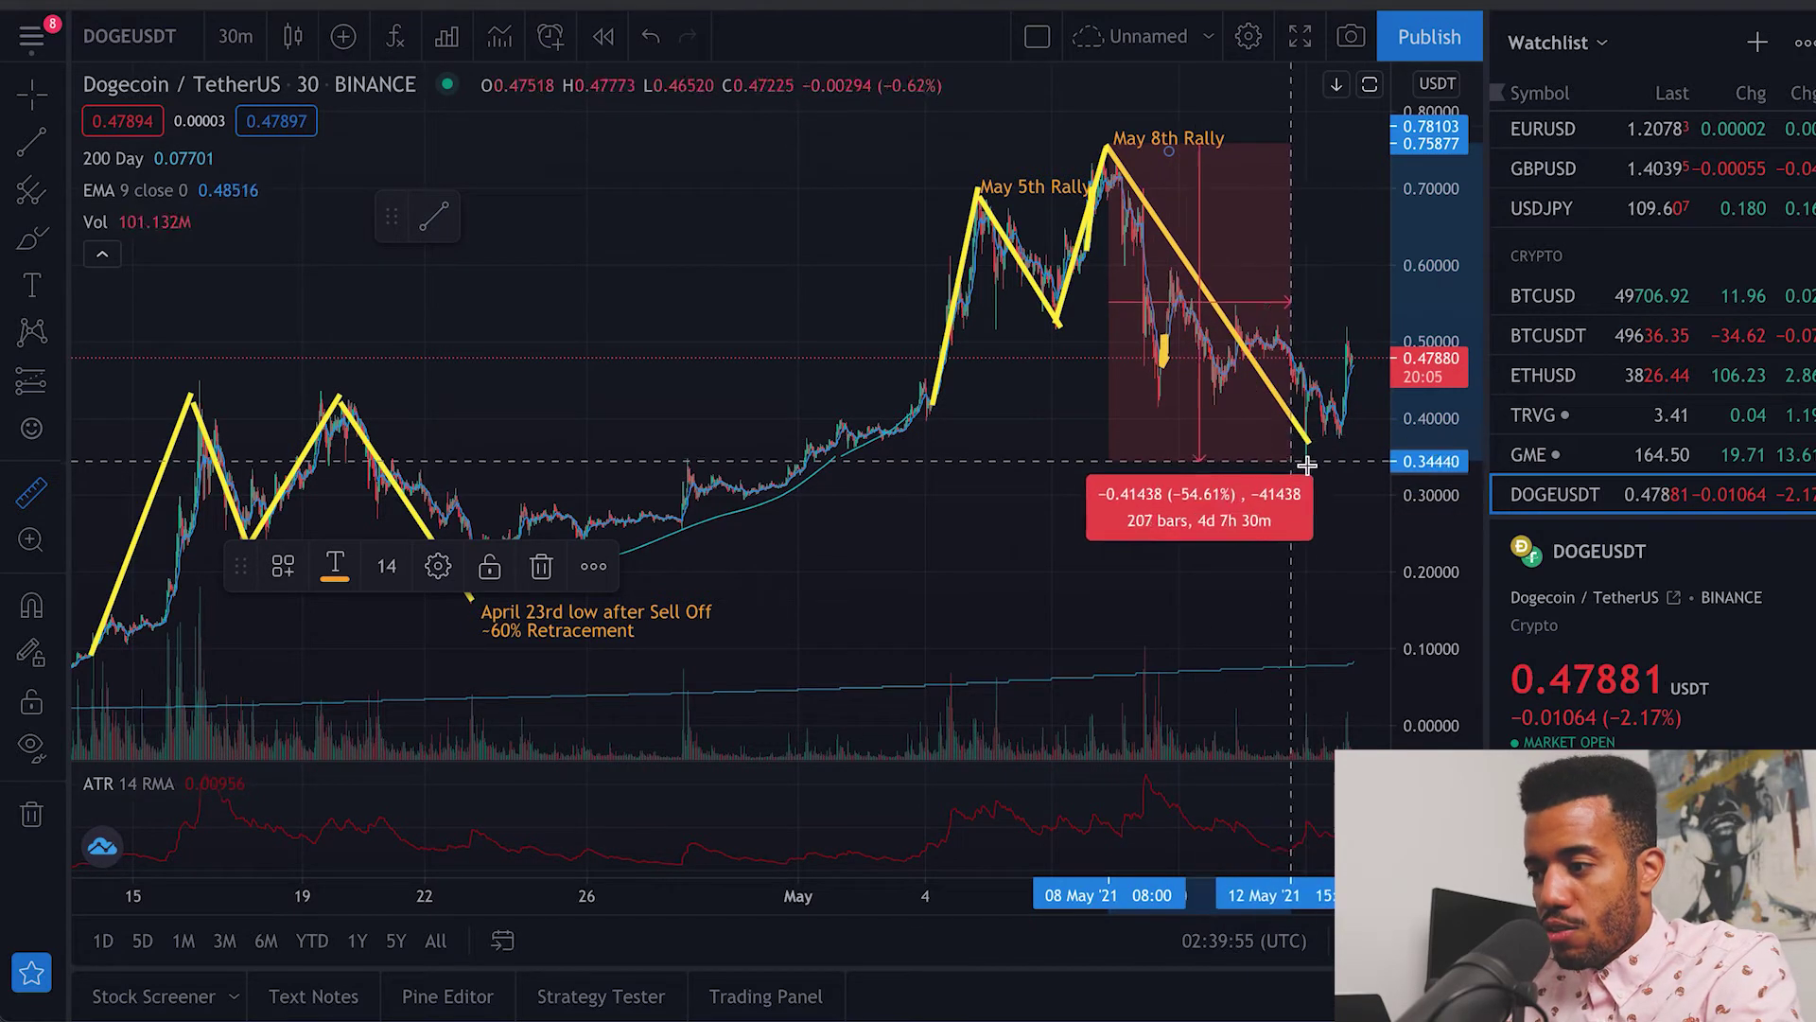
{"action": "left_click", "coordinate": [1360, 492]}
{"action": "left_click", "coordinate": [1031, 333]}
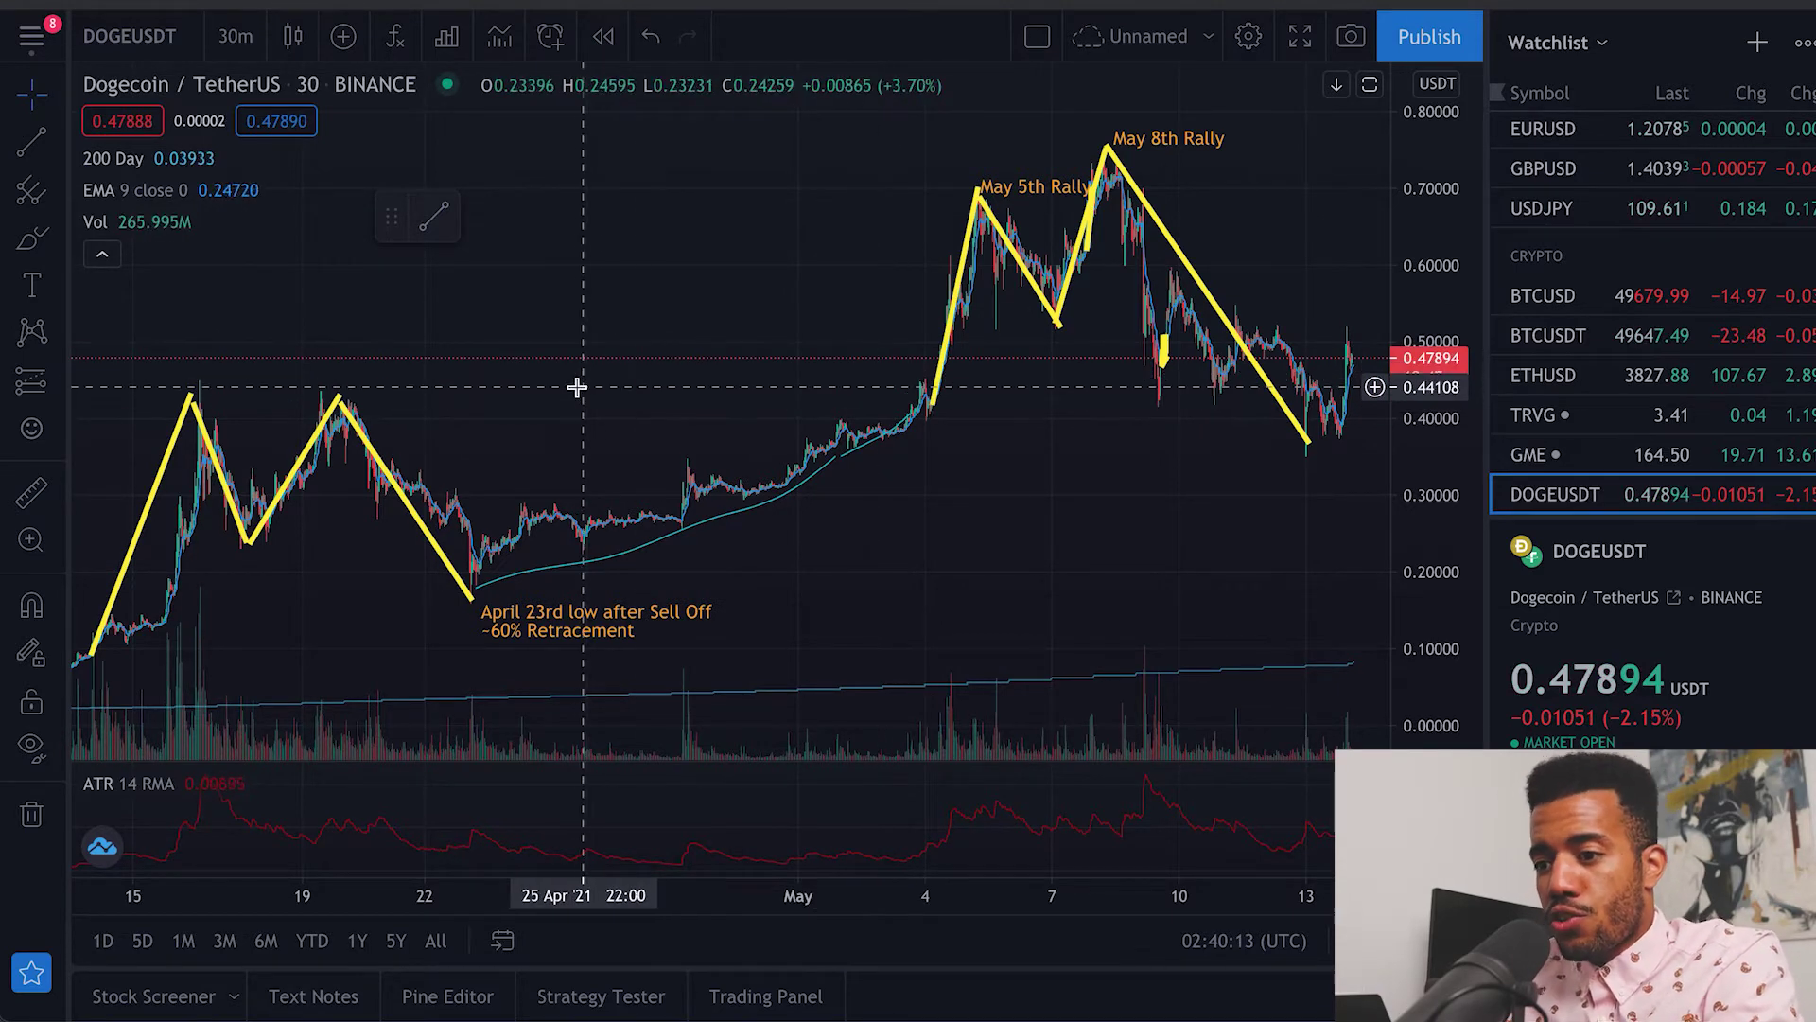
Measure the price rise from the April 23rd low up to the May 5th rally peak
{"action": "scroll", "coordinate": [577, 386], "scroll_direction": "left", "scroll_amount": 2}
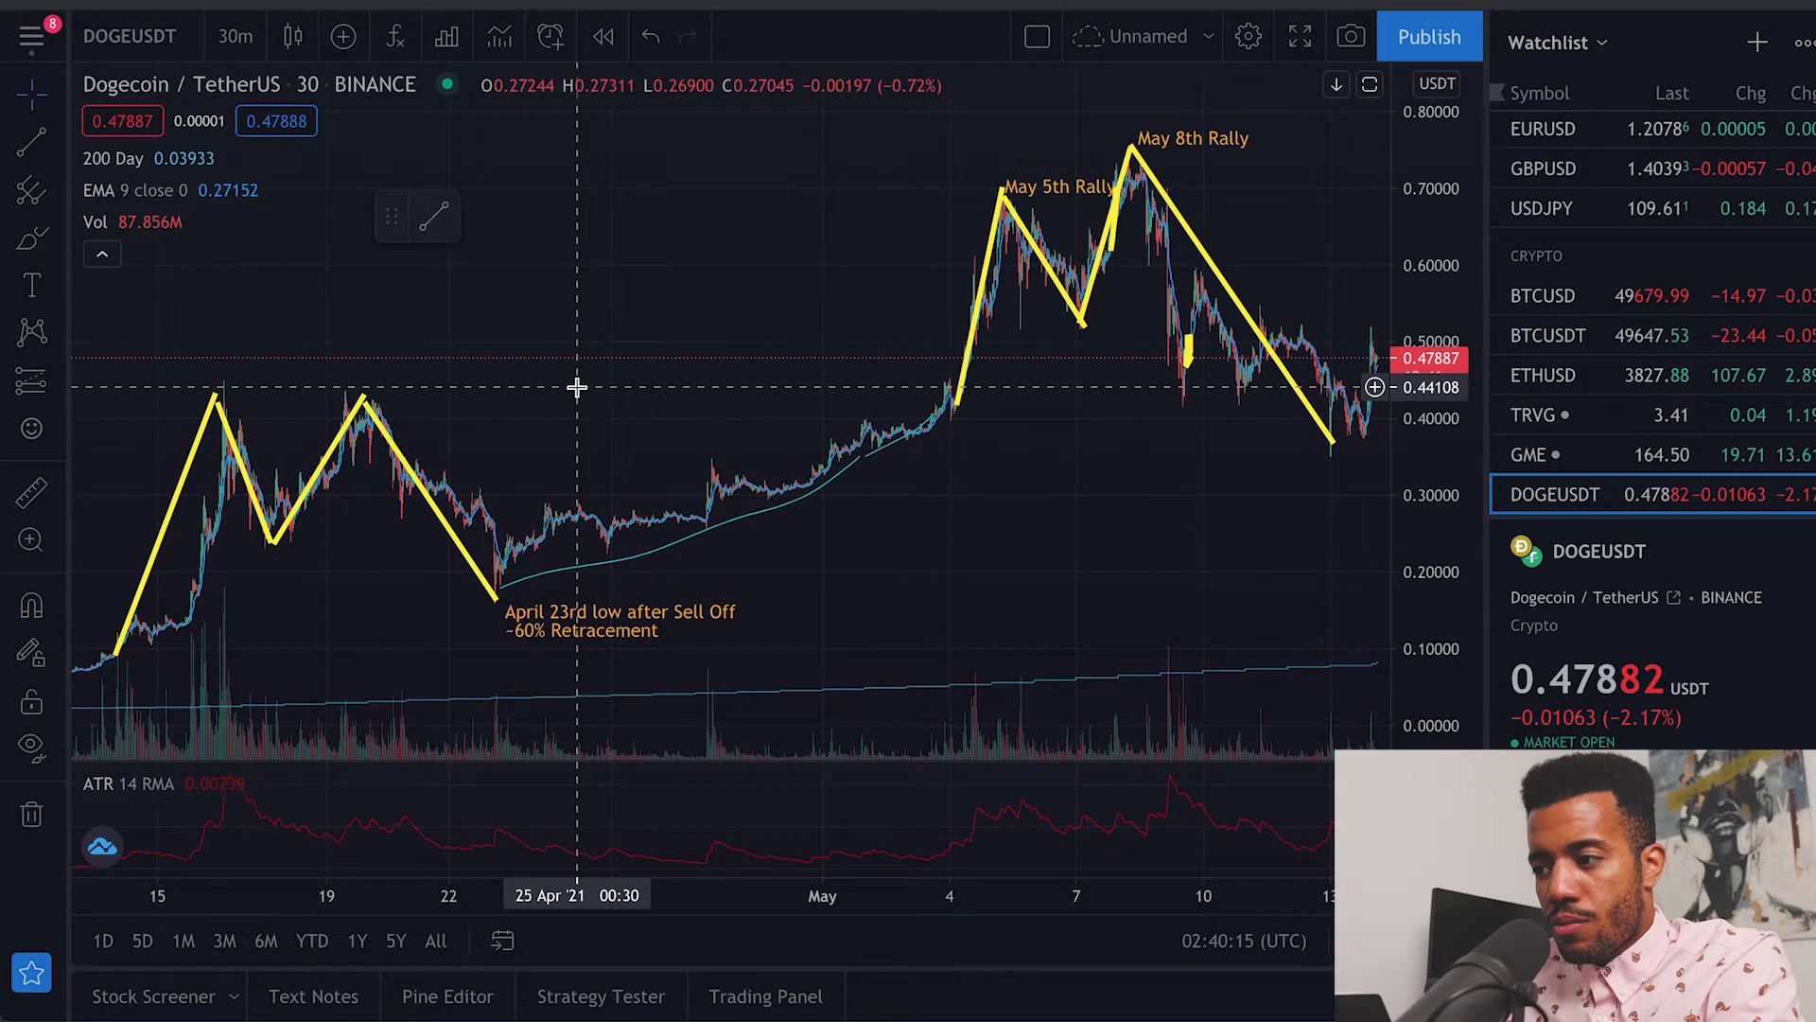
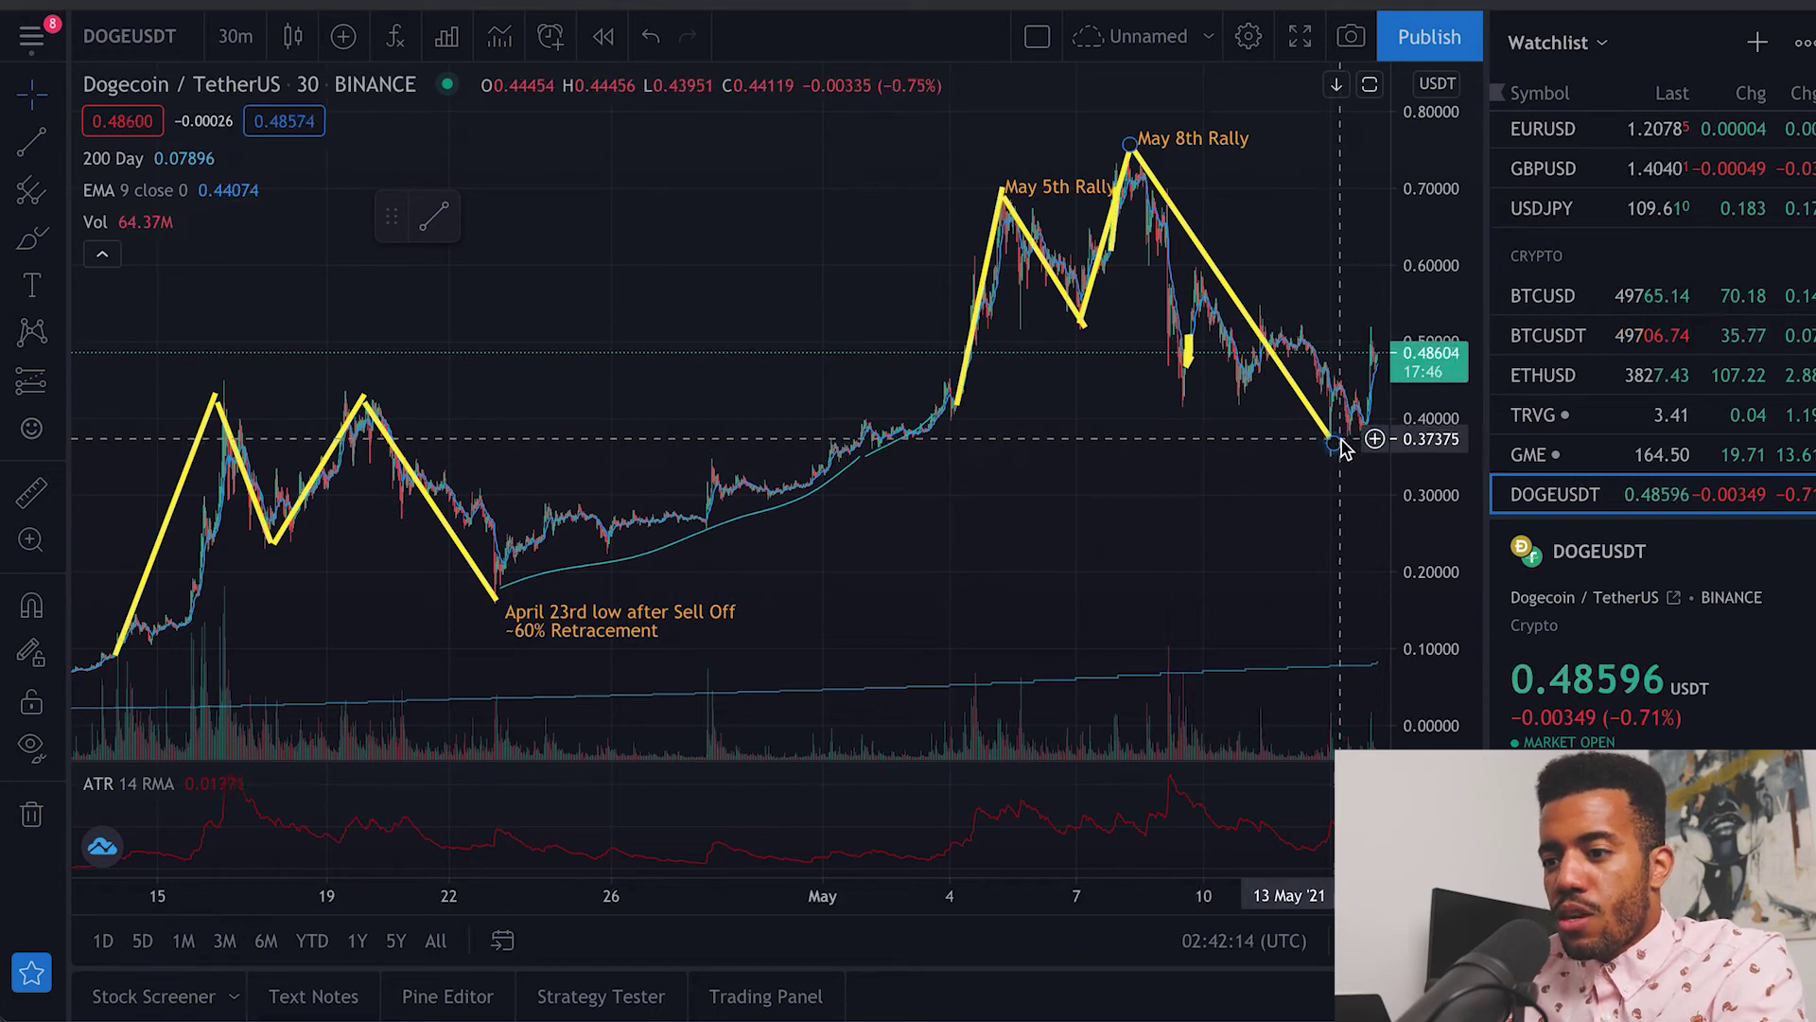
{"action": "left_click", "coordinate": [26, 500]}
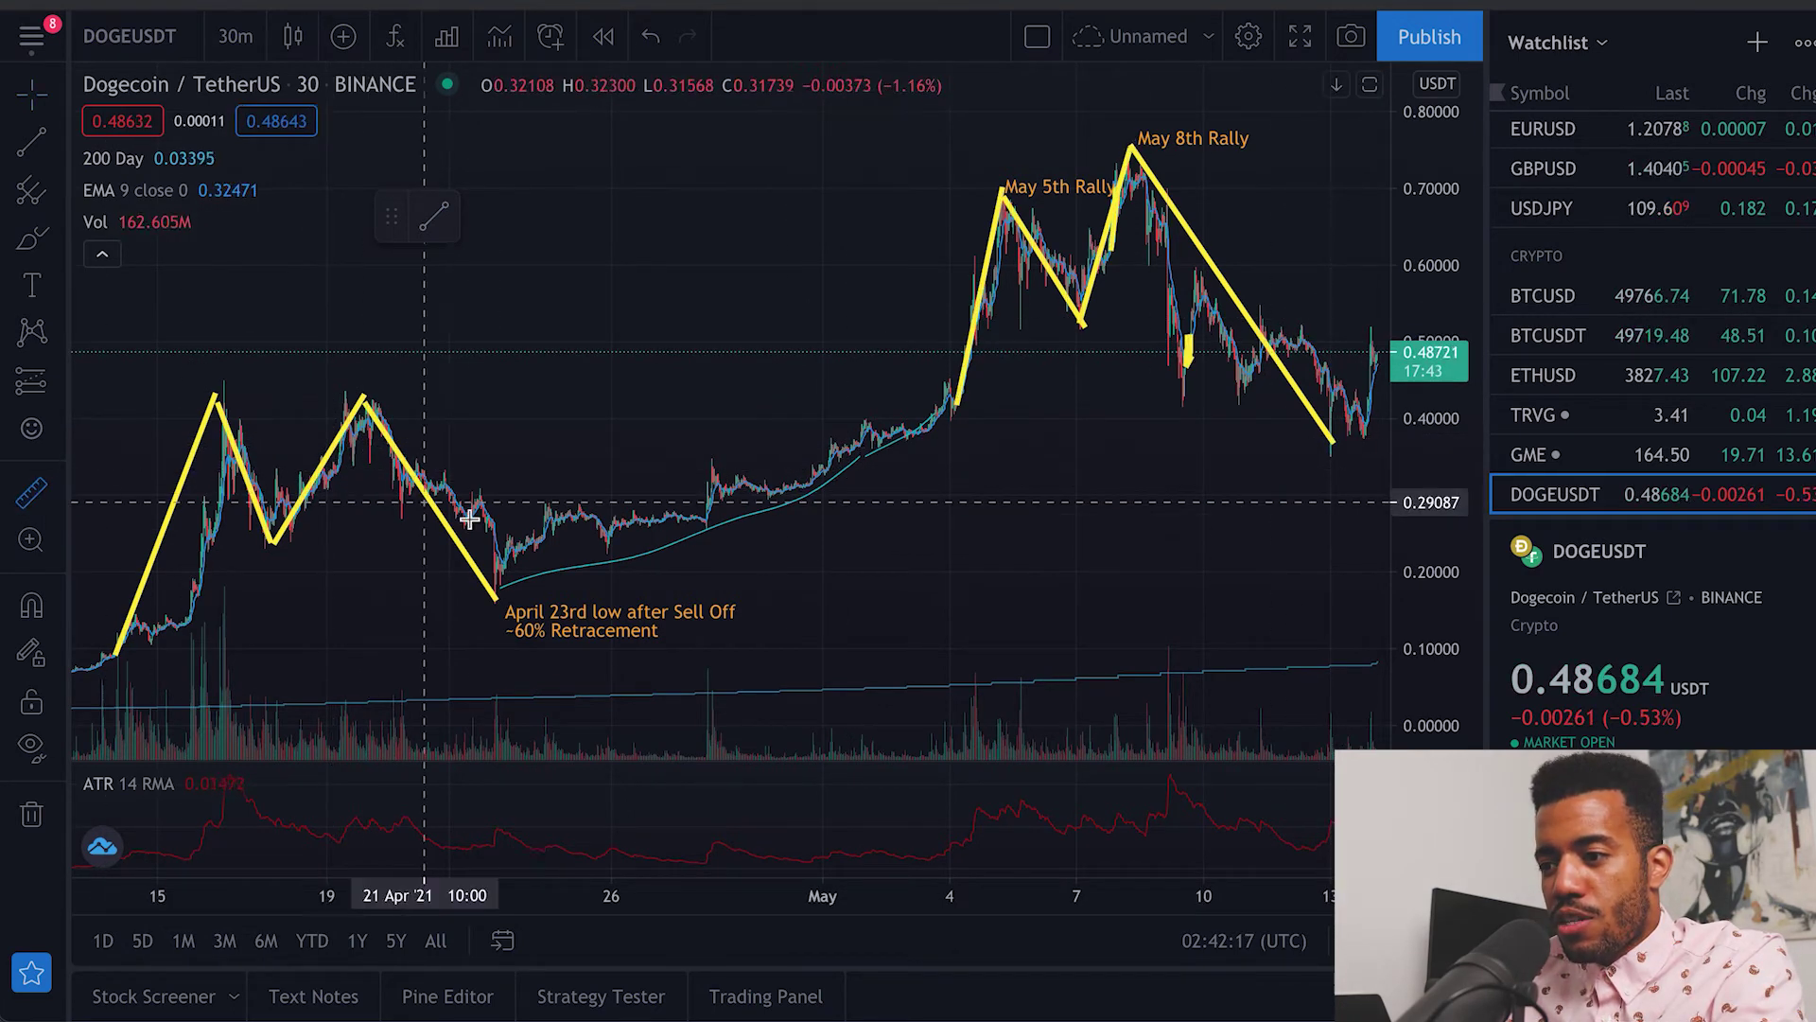
{"action": "left_click", "coordinate": [511, 599]}
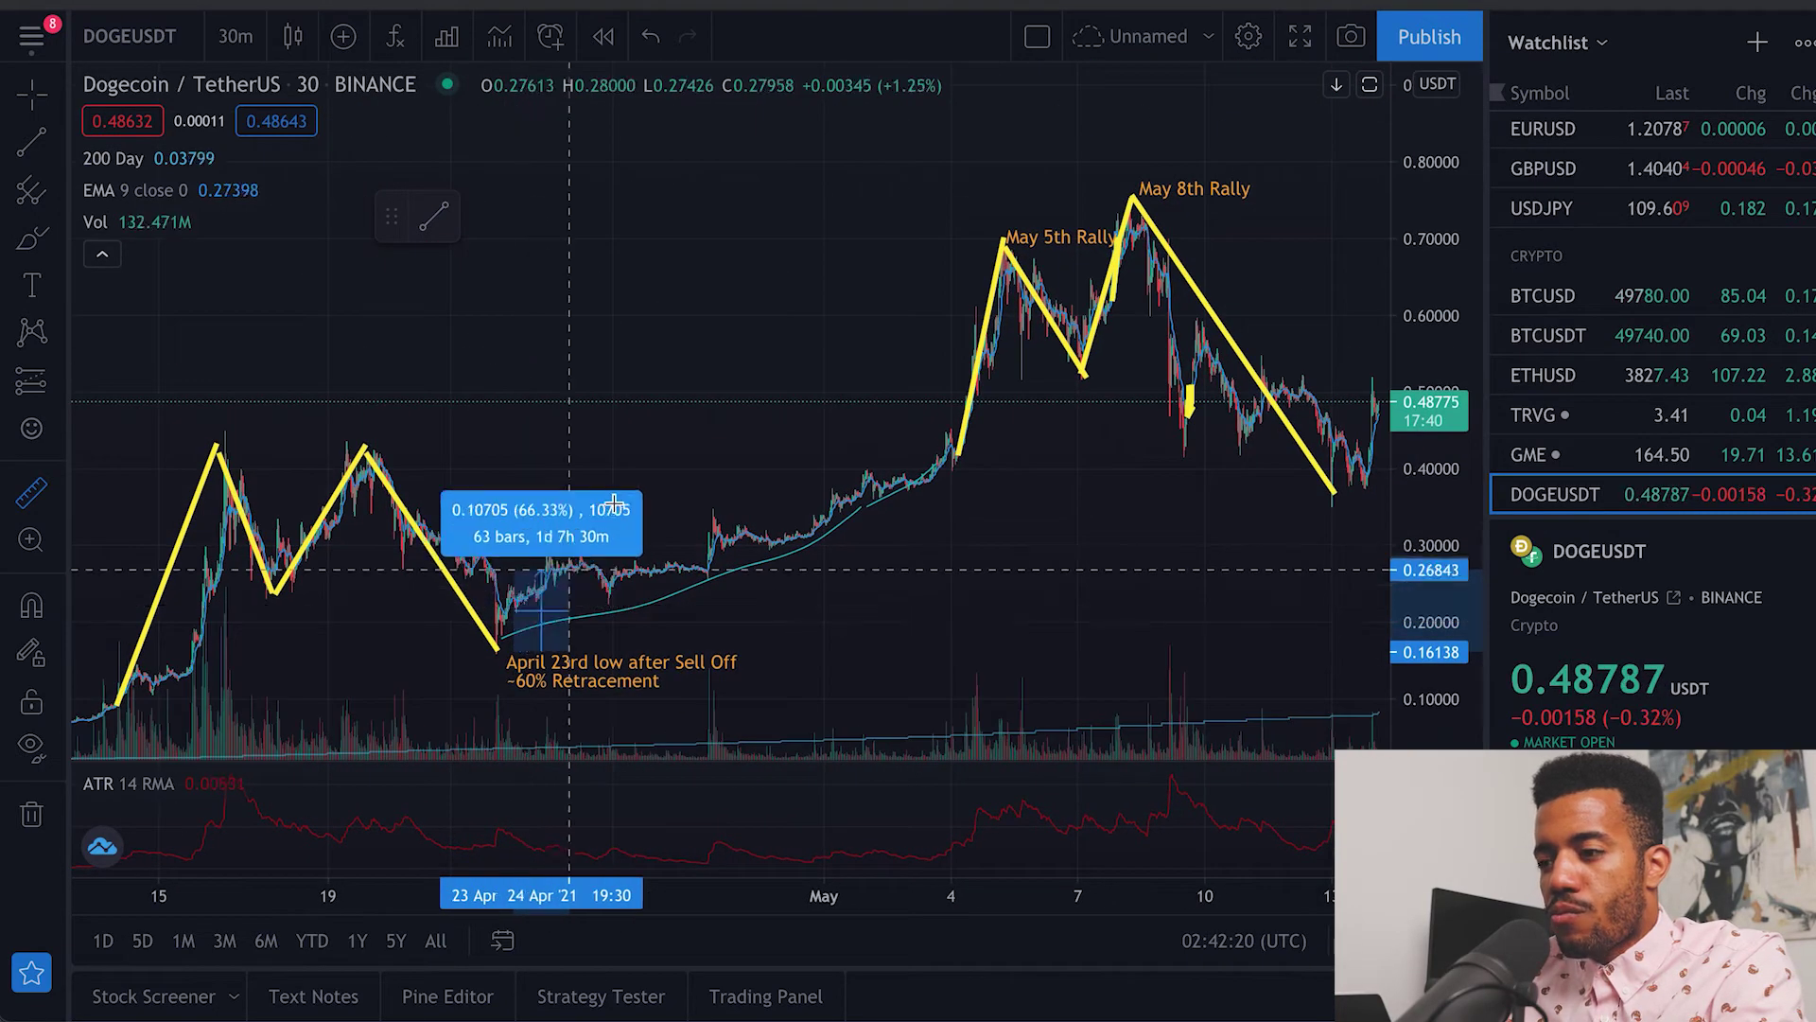
{"action": "left_click", "coordinate": [1003, 244]}
Replace the previous measurement with a projected rise of about 331% from about 0.303 on 14 May to about 1.307 on 22 May
{"action": "scroll", "coordinate": [1233, 238], "scroll_direction": "right", "scroll_amount": 10}
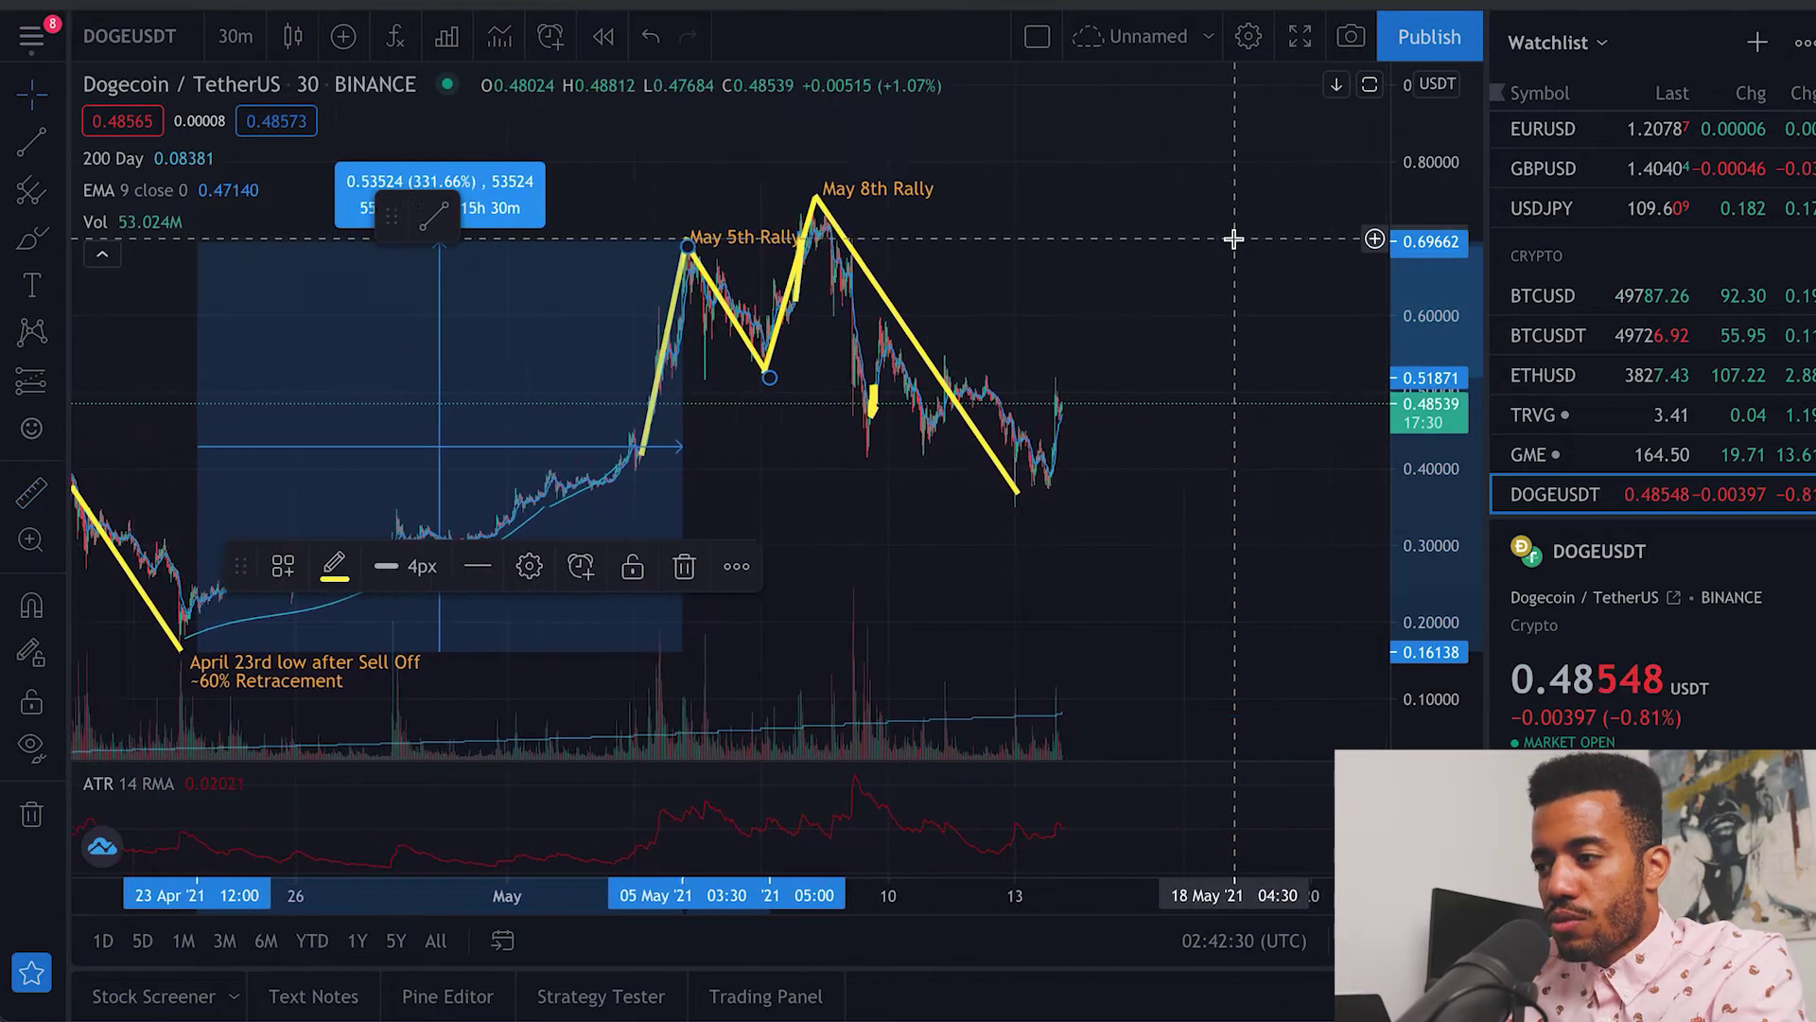
{"action": "left_click_drag", "start_coordinate": [1447, 142], "coordinate": [1415, 472]}
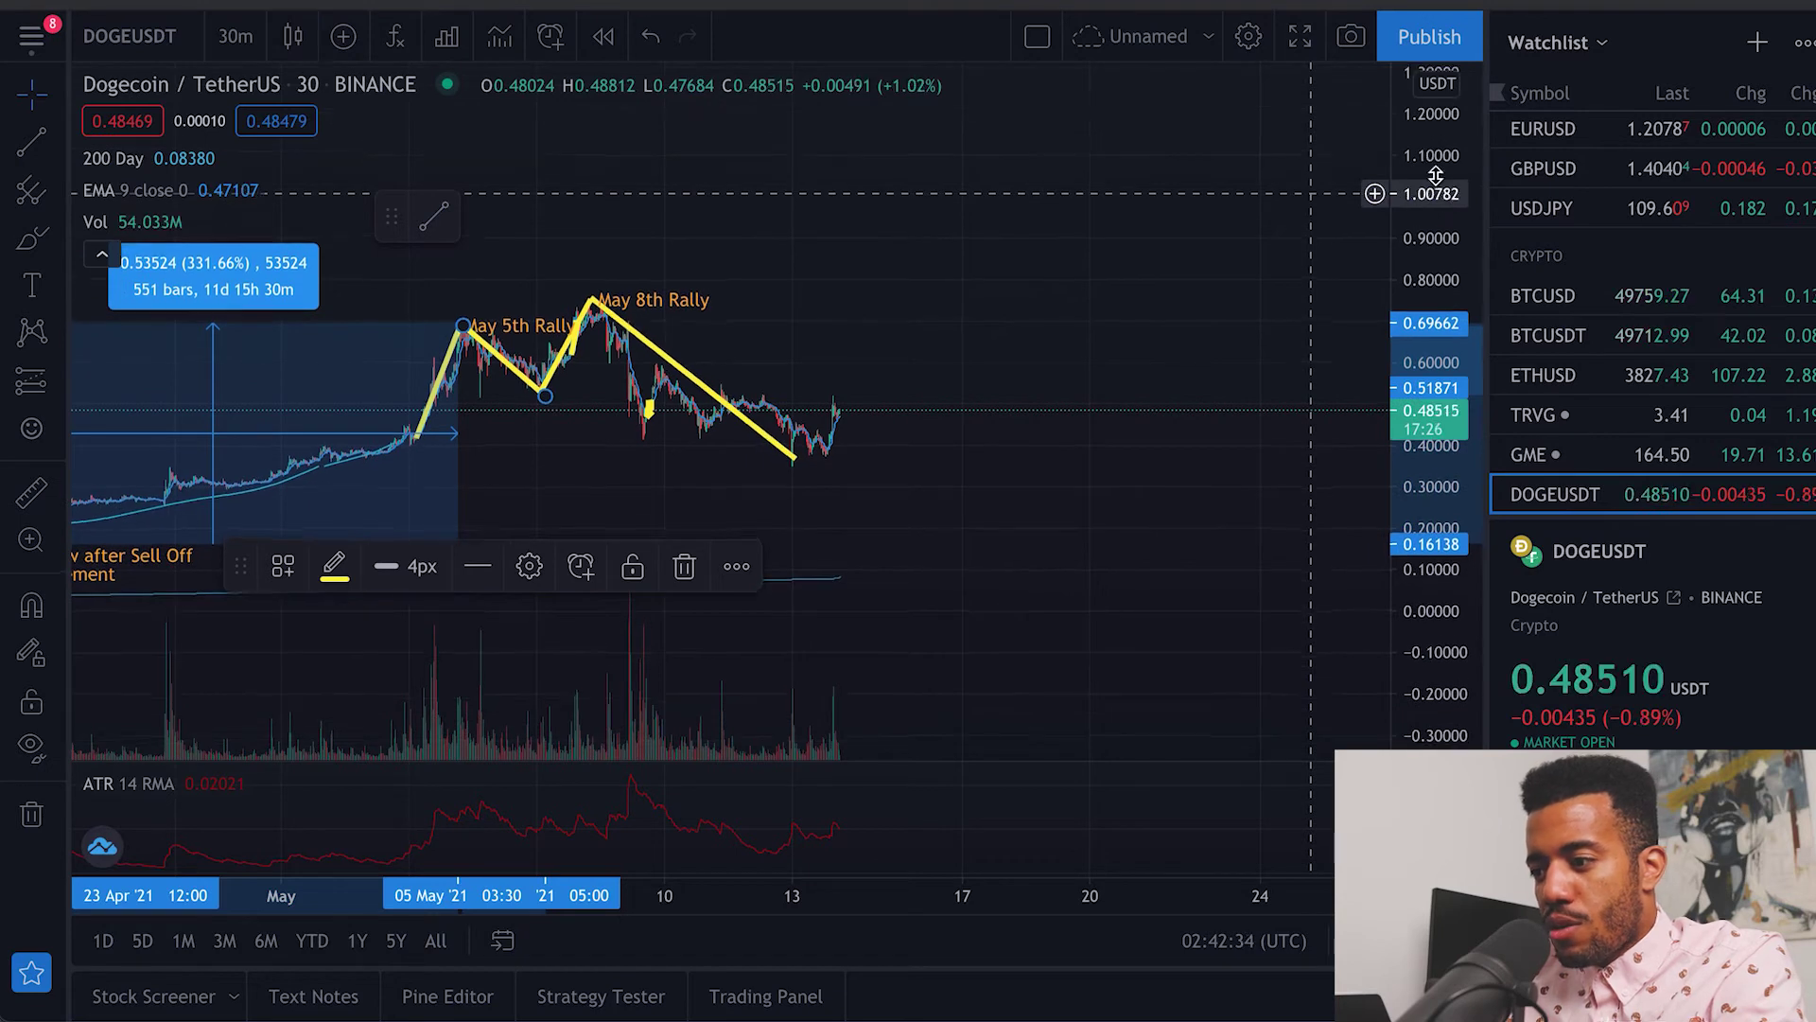
{"action": "left_click_drag", "start_coordinate": [1435, 148], "coordinate": [1419, 266]}
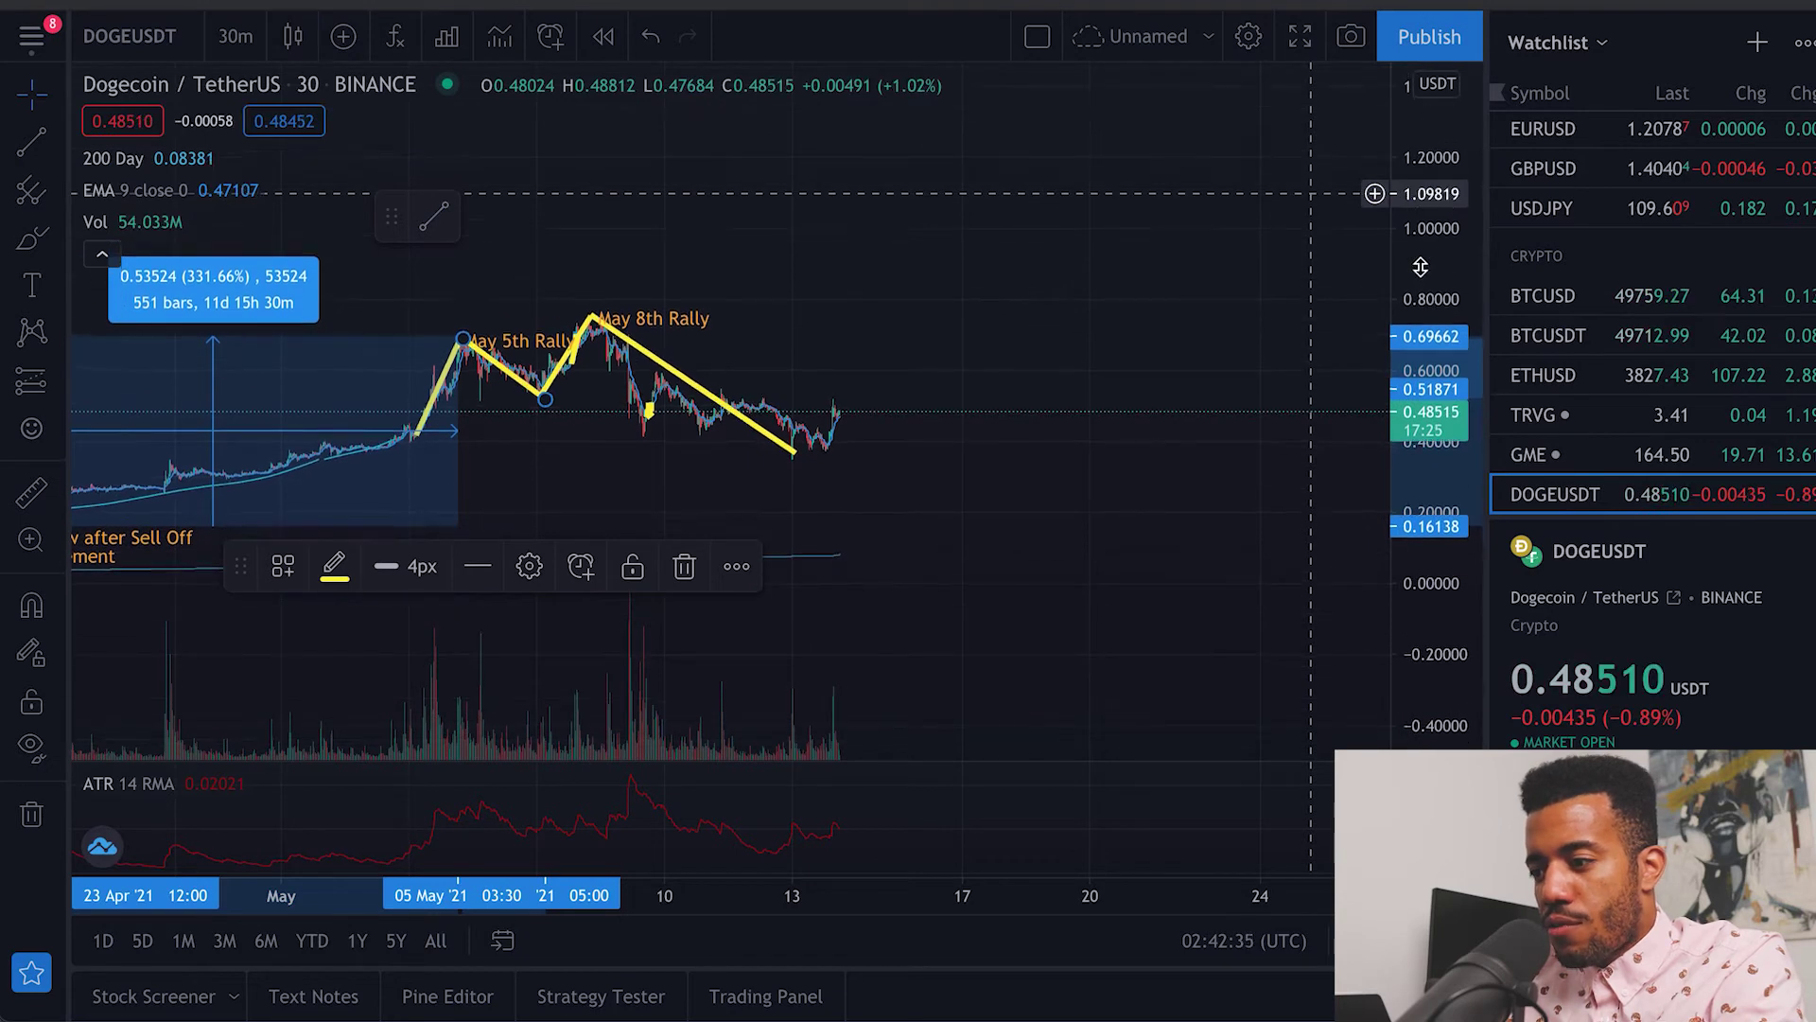
{"action": "left_click", "coordinate": [856, 476]}
{"action": "left_click_drag", "start_coordinate": [855, 469], "coordinate": [864, 373]}
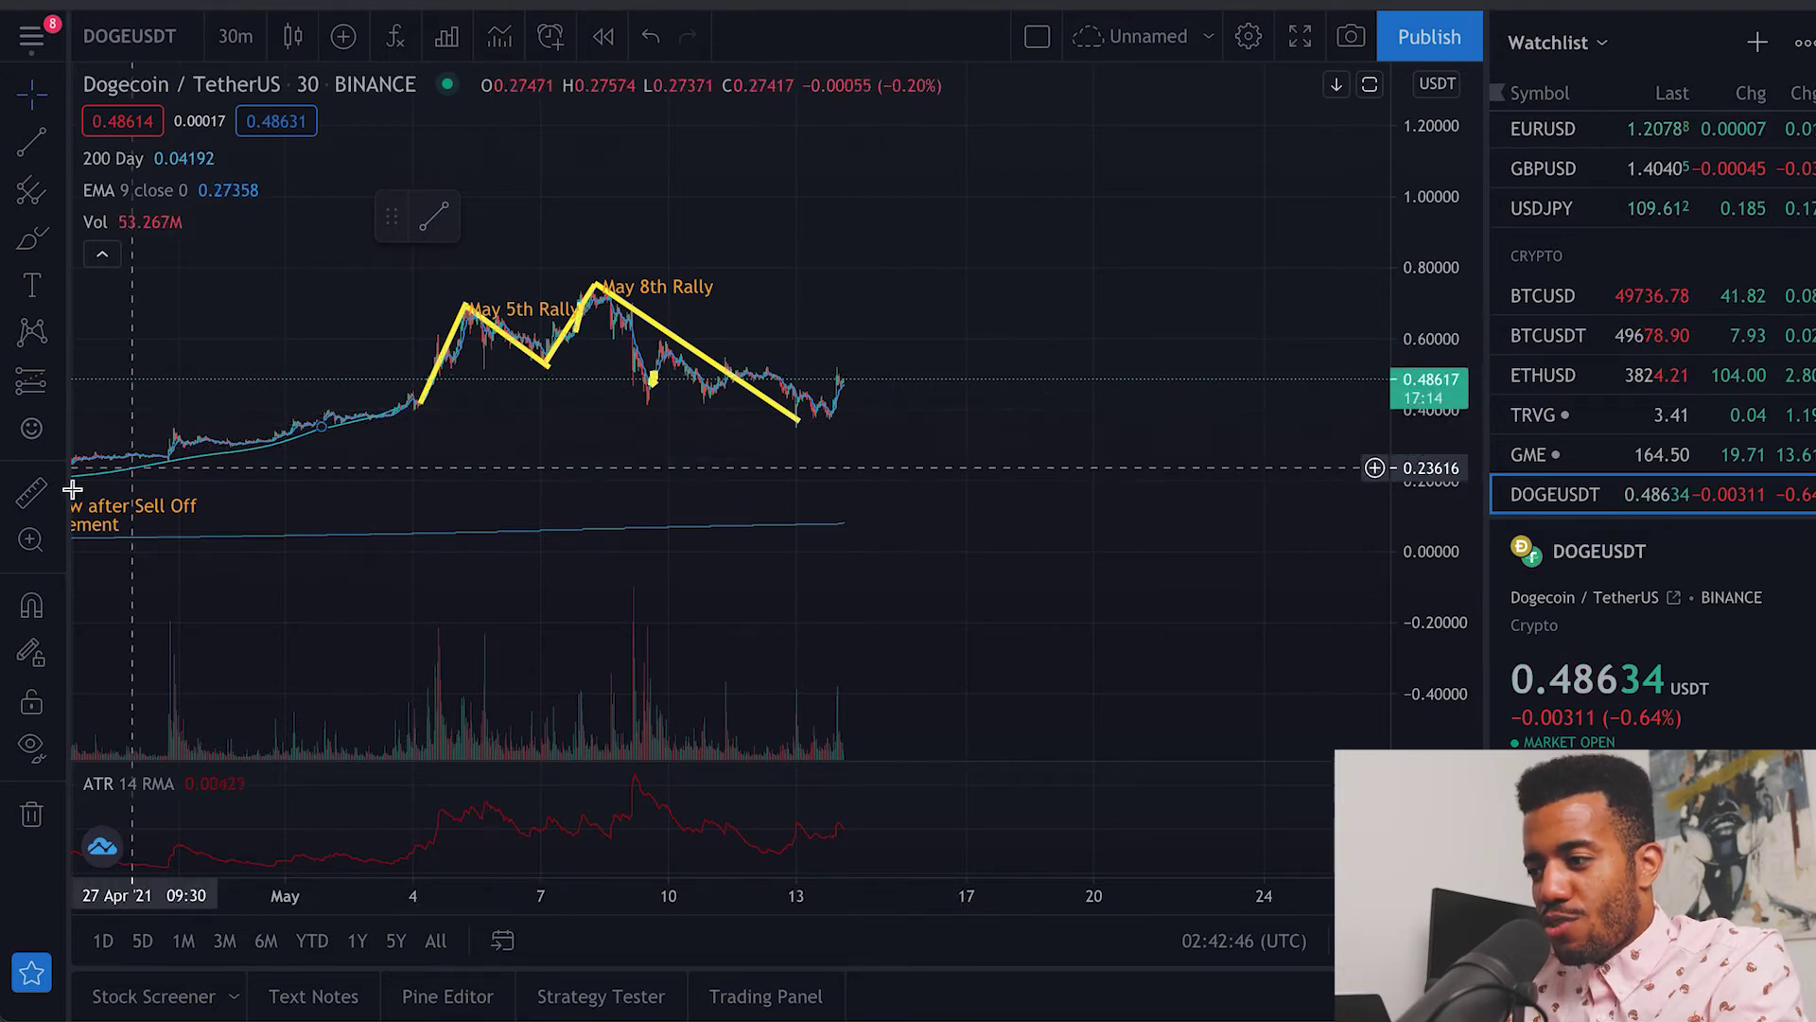
{"action": "left_click", "coordinate": [31, 493]}
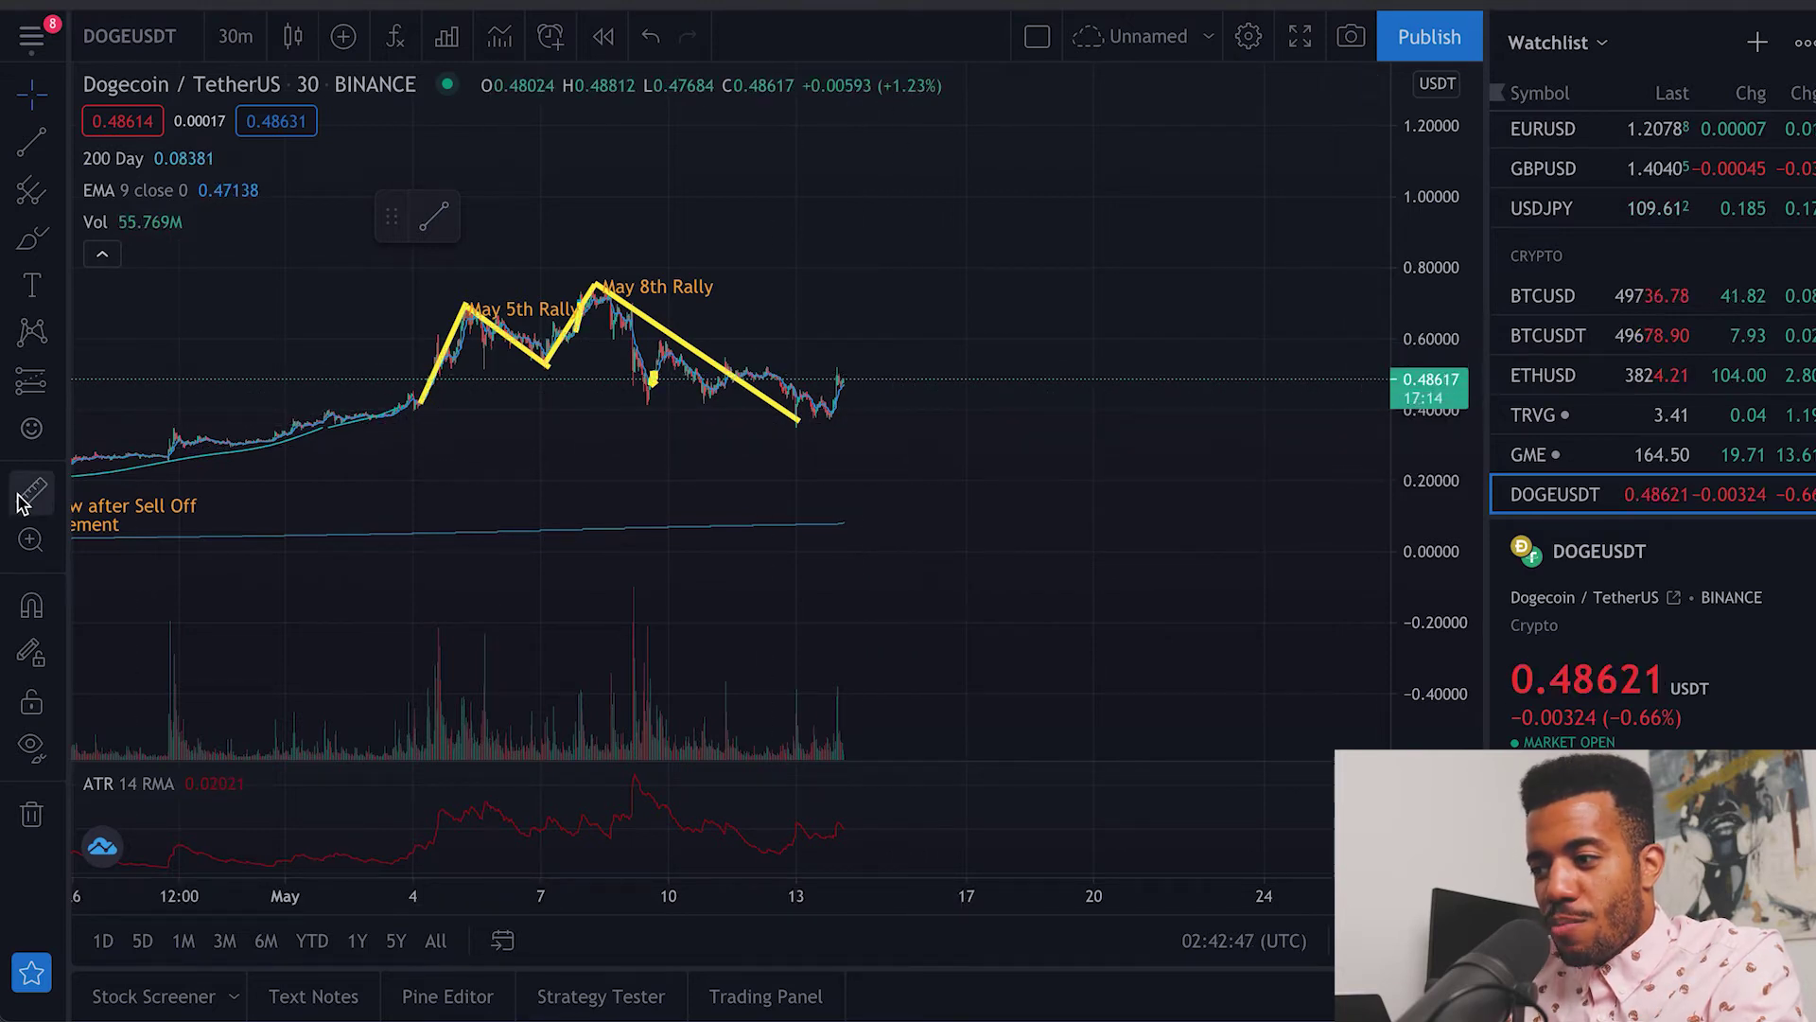
{"action": "left_click", "coordinate": [870, 444]}
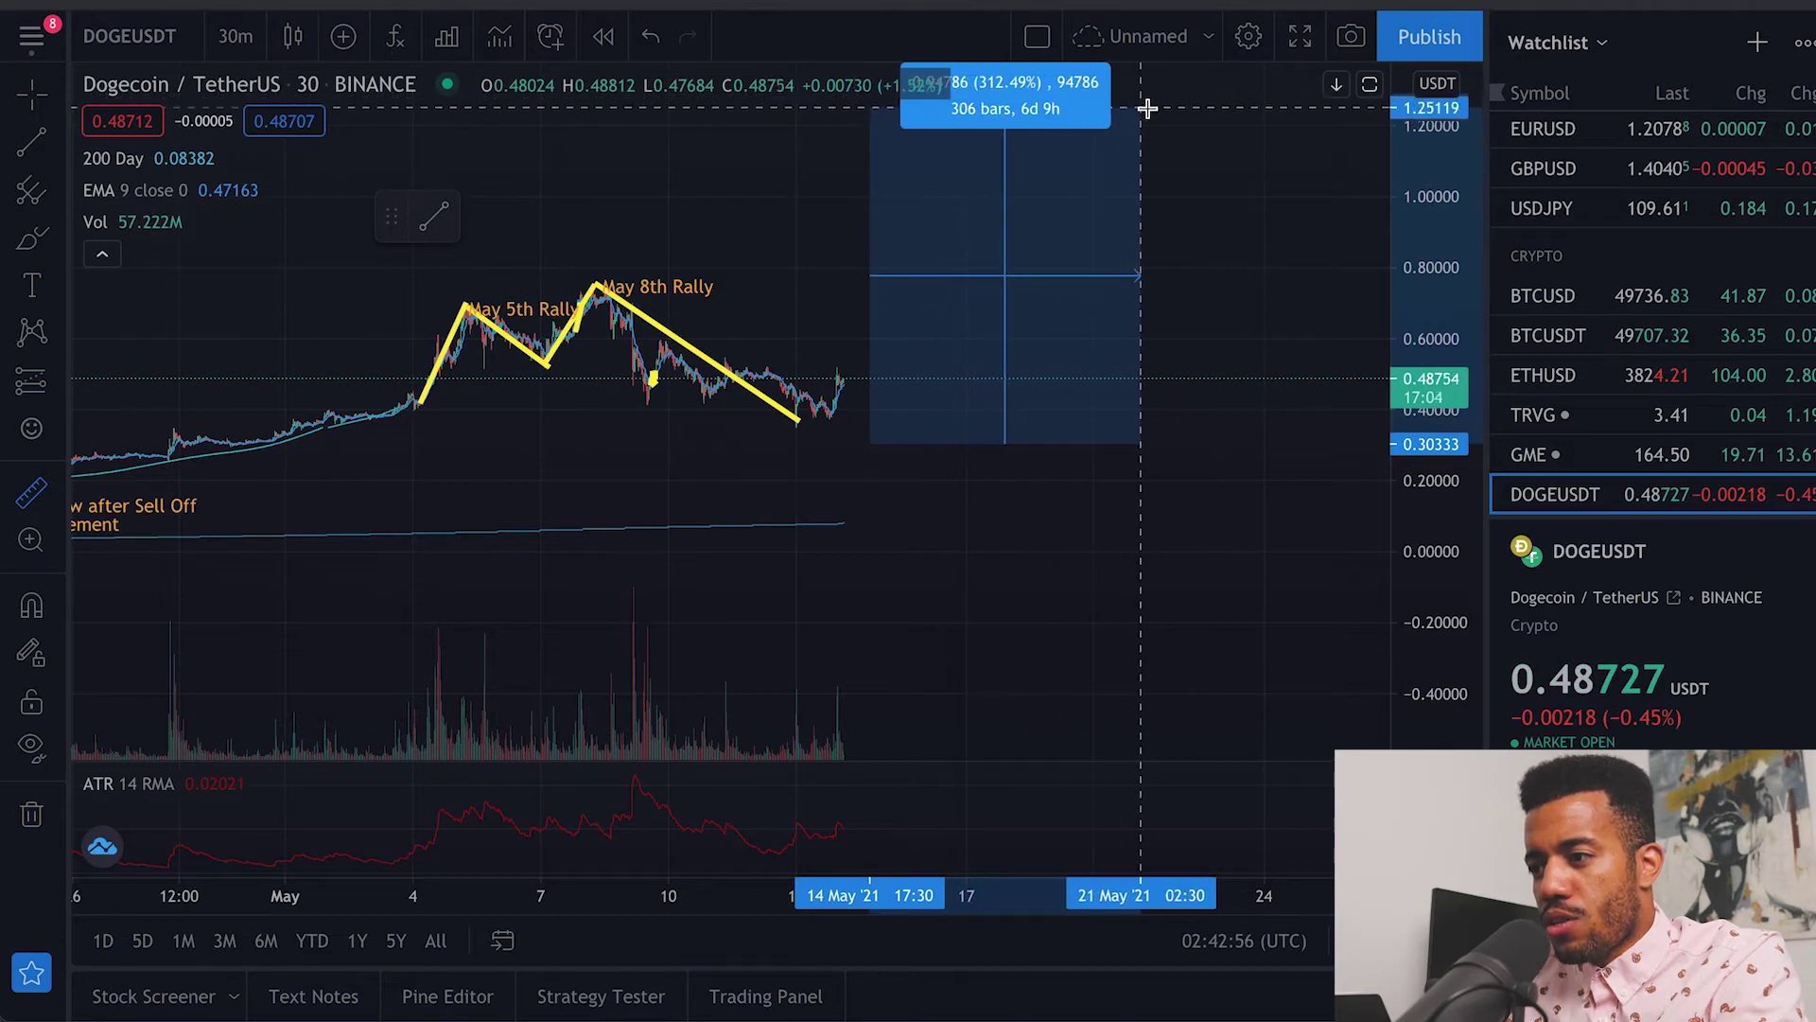
{"action": "left_click", "coordinate": [1203, 88]}
{"action": "scroll", "coordinate": [1072, 242], "scroll_direction": "up", "scroll_amount": 1}
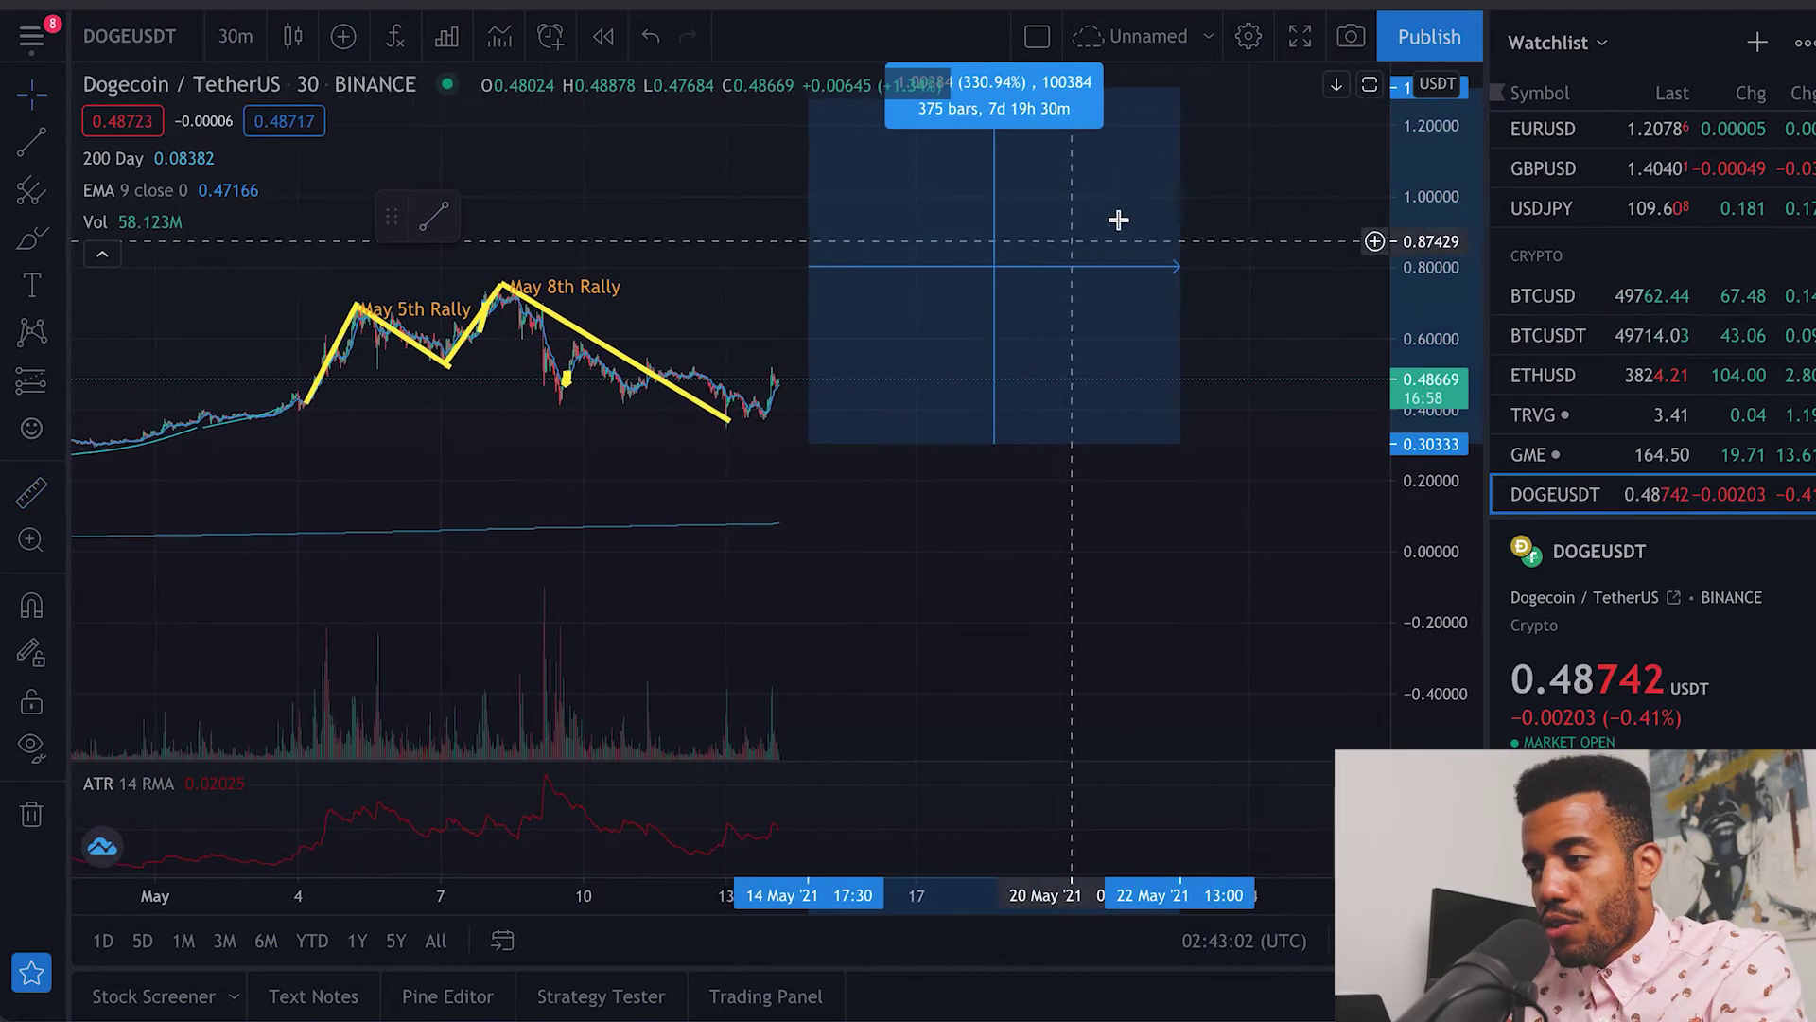
{"action": "left_click_drag", "start_coordinate": [1428, 284], "coordinate": [1426, 324]}
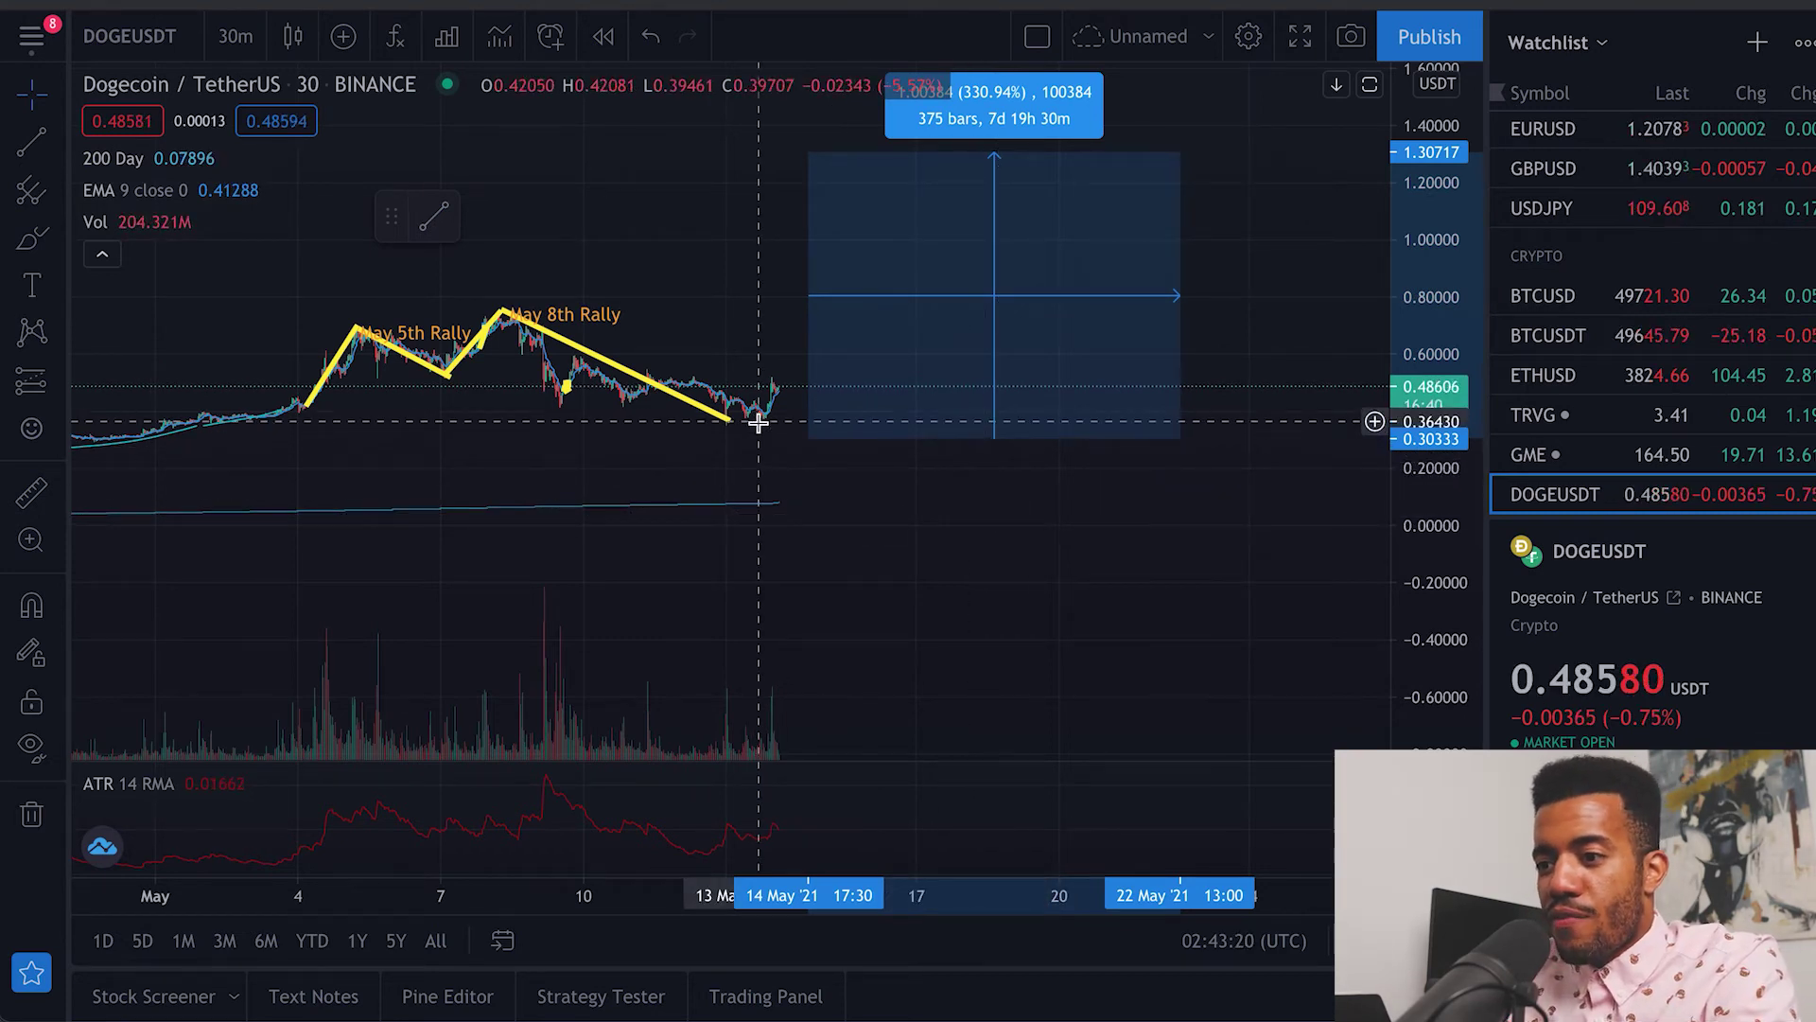
Examine the April double top, the sell-off to the April 23rd low, the recovery and the May rallies for comparison
{"action": "scroll", "coordinate": [596, 388], "scroll_direction": "left", "scroll_amount": 2}
{"action": "scroll", "coordinate": [574, 390], "scroll_direction": "left", "scroll_amount": 15}
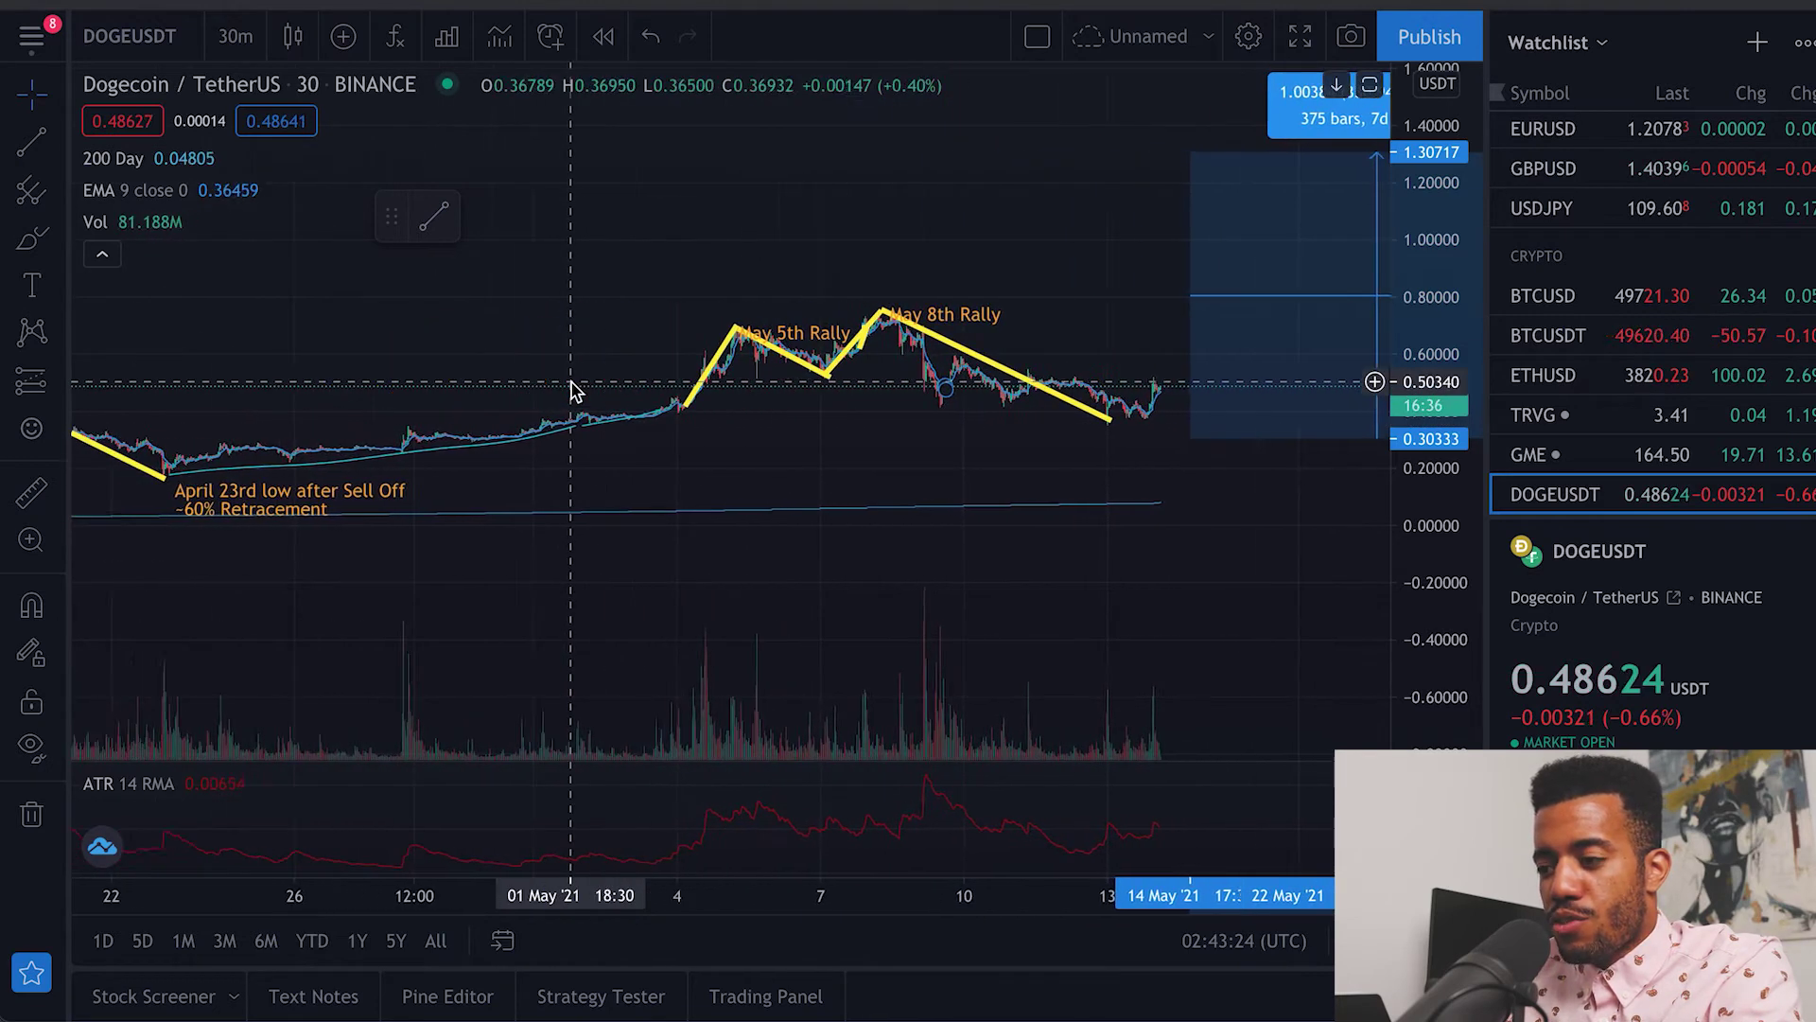
{"action": "left_click_drag", "start_coordinate": [1432, 487], "coordinate": [1426, 162]}
{"action": "scroll", "coordinate": [1112, 508], "scroll_direction": "up", "scroll_amount": 3}
{"action": "scroll", "coordinate": [1113, 508], "scroll_direction": "left", "scroll_amount": 3}
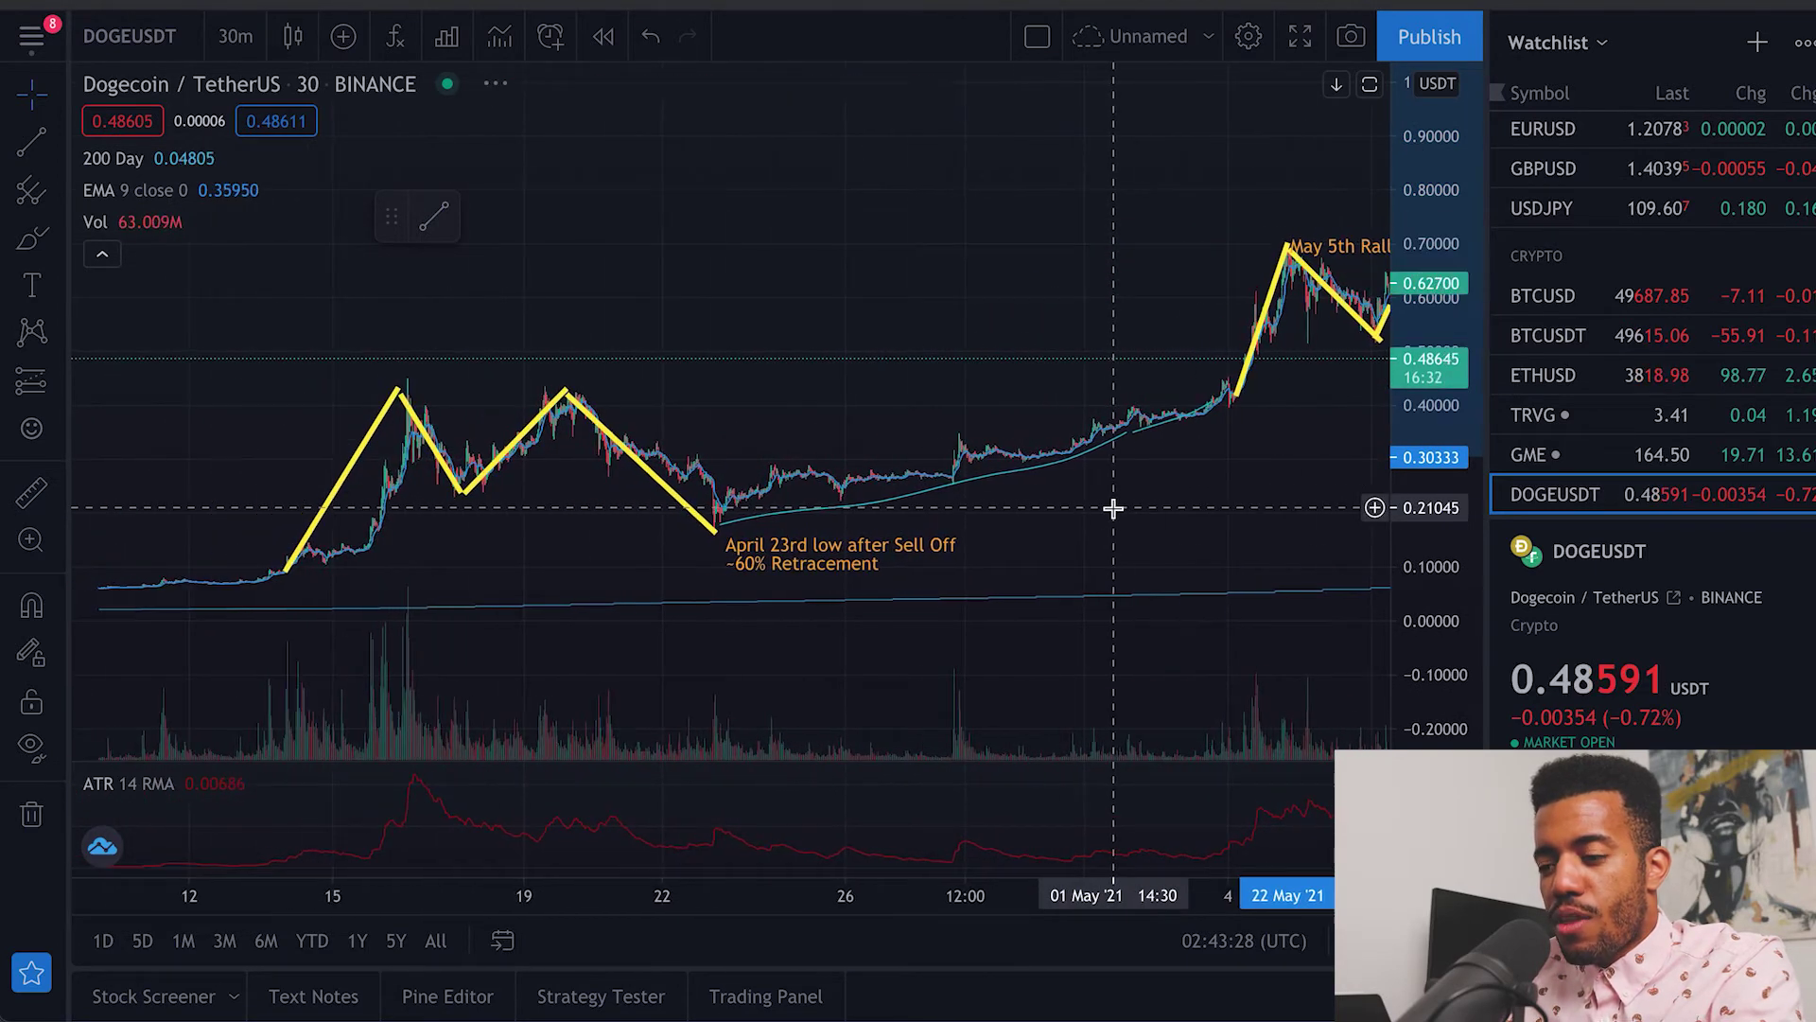
{"action": "scroll", "coordinate": [1113, 508], "scroll_direction": "right", "scroll_amount": 5}
{"action": "scroll", "coordinate": [1113, 508], "scroll_direction": "left", "scroll_amount": 1}
{"action": "scroll", "coordinate": [1112, 508], "scroll_direction": "left", "scroll_amount": 3}
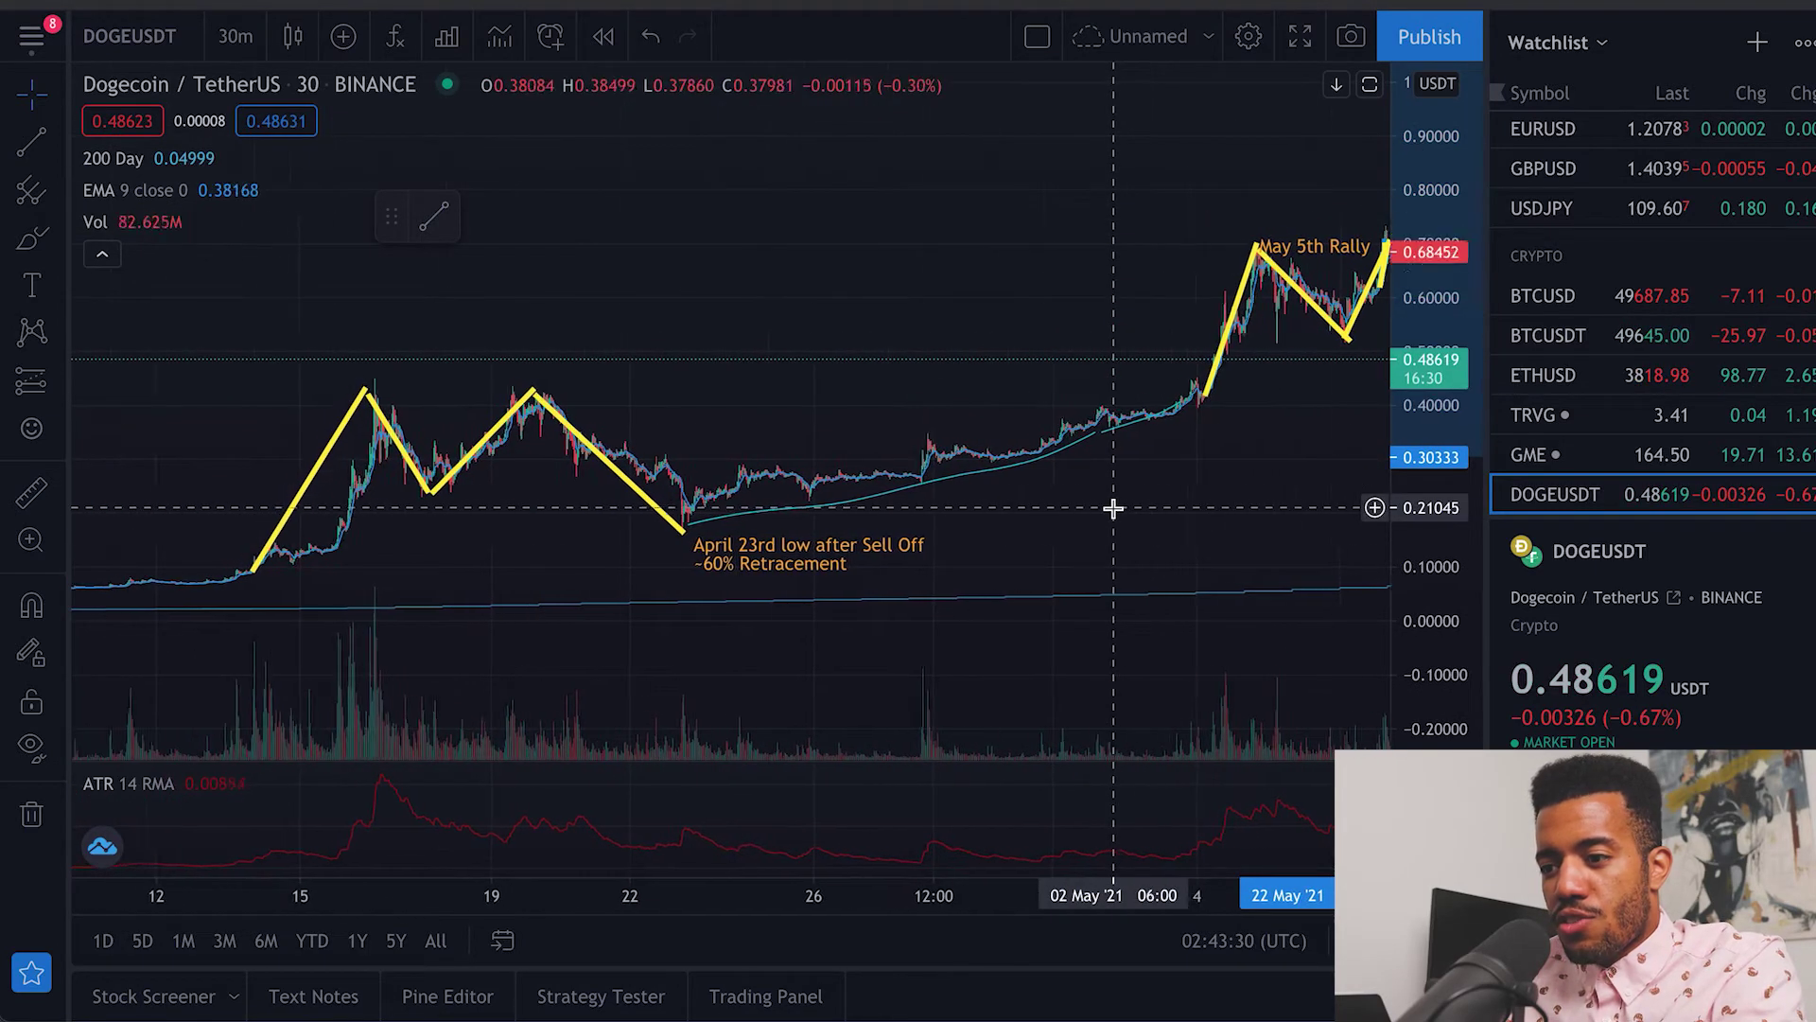
{"action": "scroll", "coordinate": [1113, 508], "scroll_direction": "right", "scroll_amount": 2}
{"action": "scroll", "coordinate": [1112, 507], "scroll_direction": "left", "scroll_amount": 2}
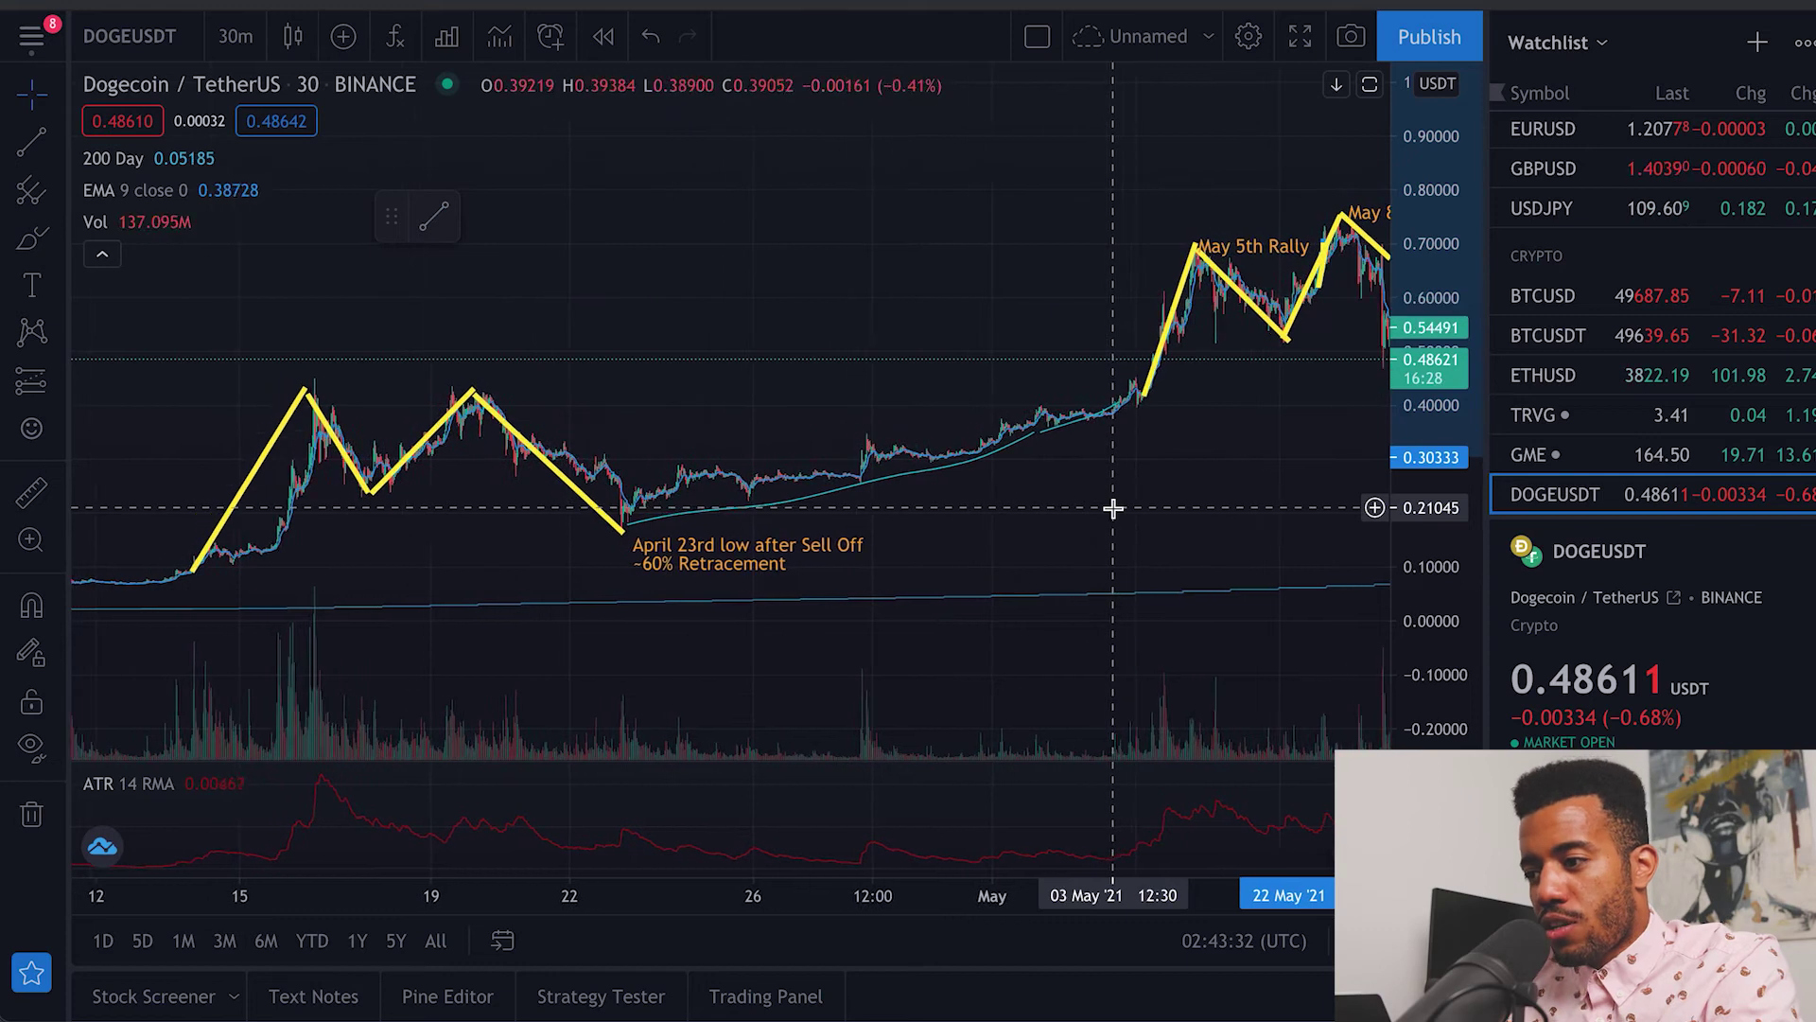
{"action": "scroll", "coordinate": [1112, 508], "scroll_direction": "right", "scroll_amount": 4}
{"action": "left_click_drag", "start_coordinate": [1439, 485], "coordinate": [1426, 366]}
{"action": "scroll", "coordinate": [895, 351], "scroll_direction": "left", "scroll_amount": 3}
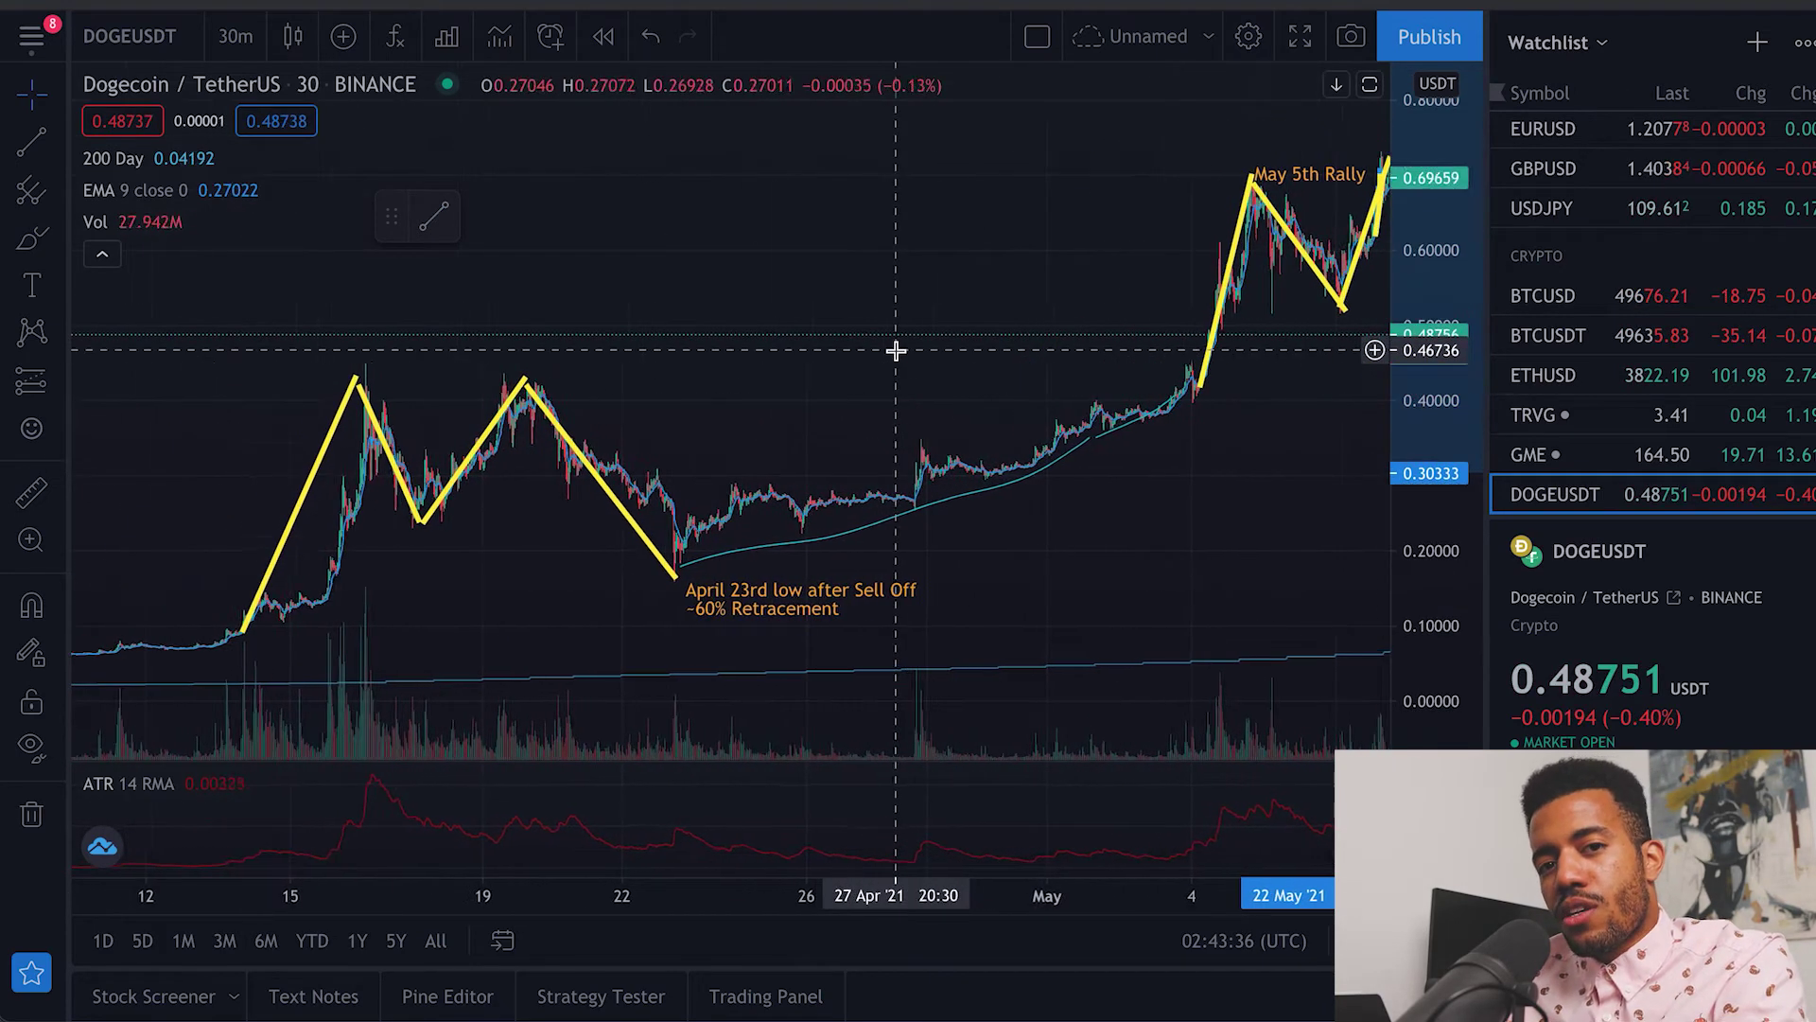
{"action": "scroll", "coordinate": [896, 351], "scroll_direction": "right", "scroll_amount": 2}
{"action": "scroll", "coordinate": [895, 351], "scroll_direction": "left", "scroll_amount": 2}
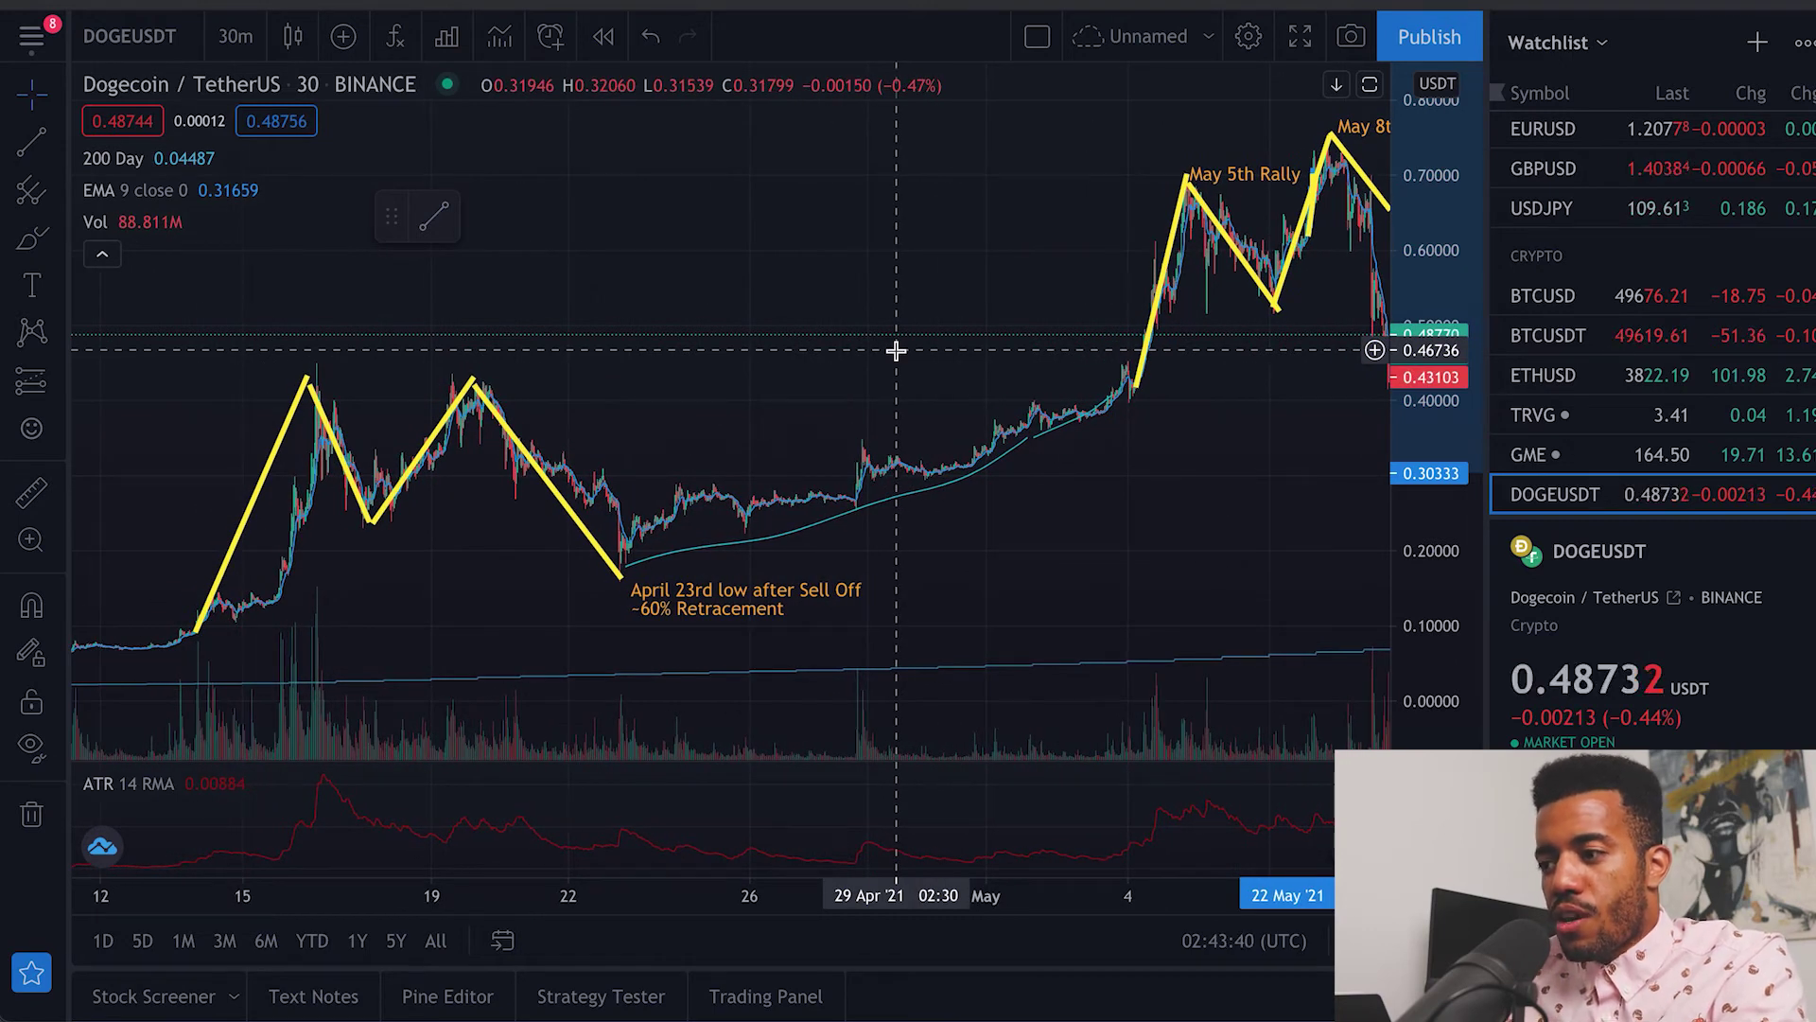
{"action": "scroll", "coordinate": [895, 351], "scroll_direction": "right", "scroll_amount": 6}
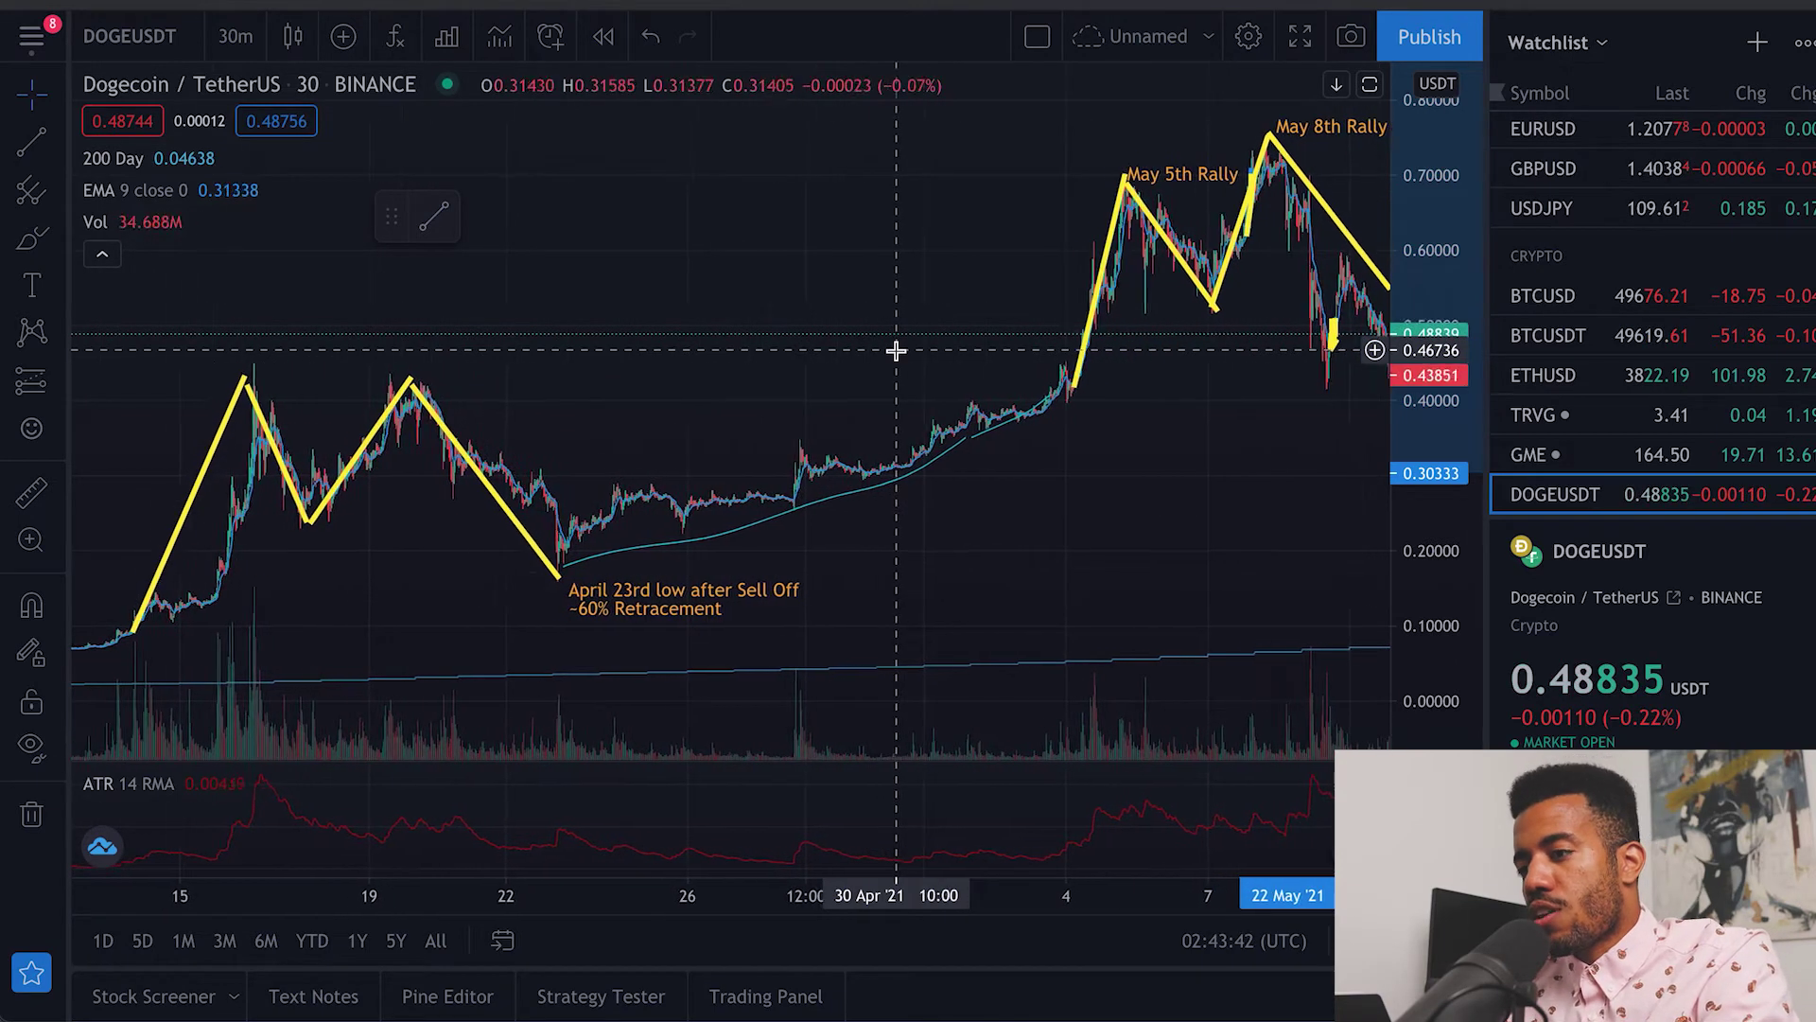
{"action": "scroll", "coordinate": [895, 351], "scroll_direction": "right", "scroll_amount": 6}
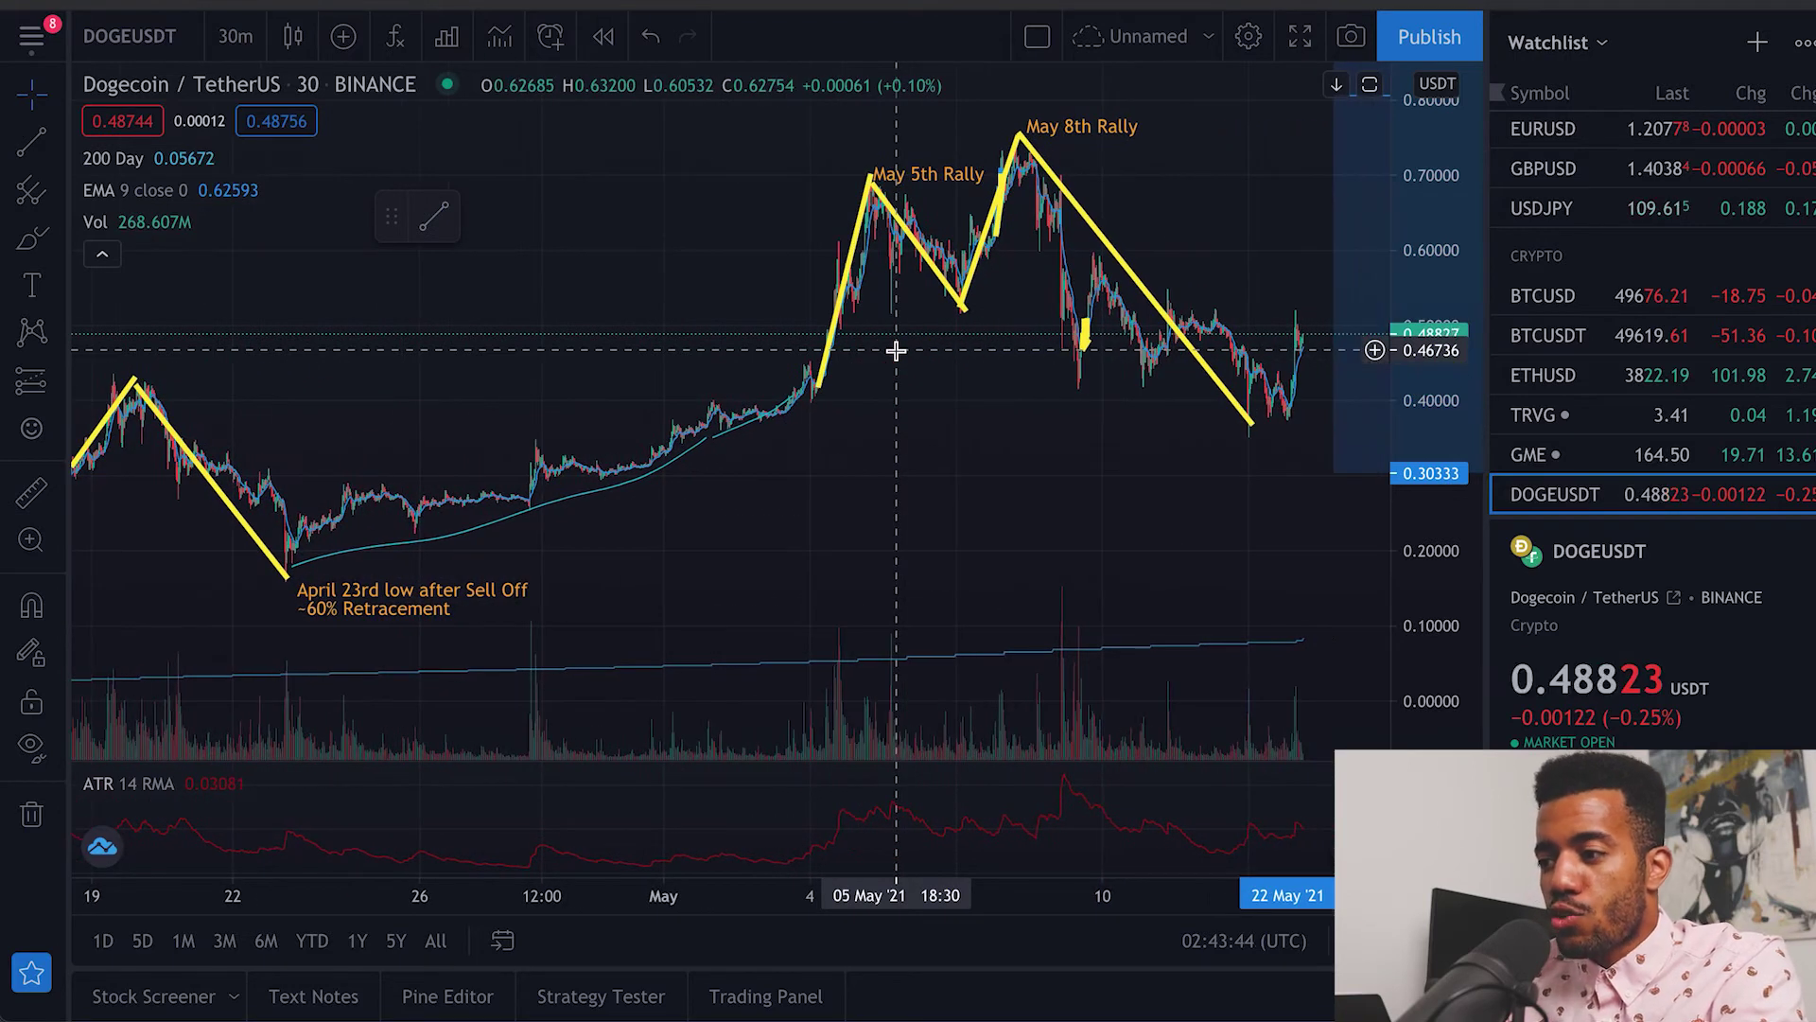